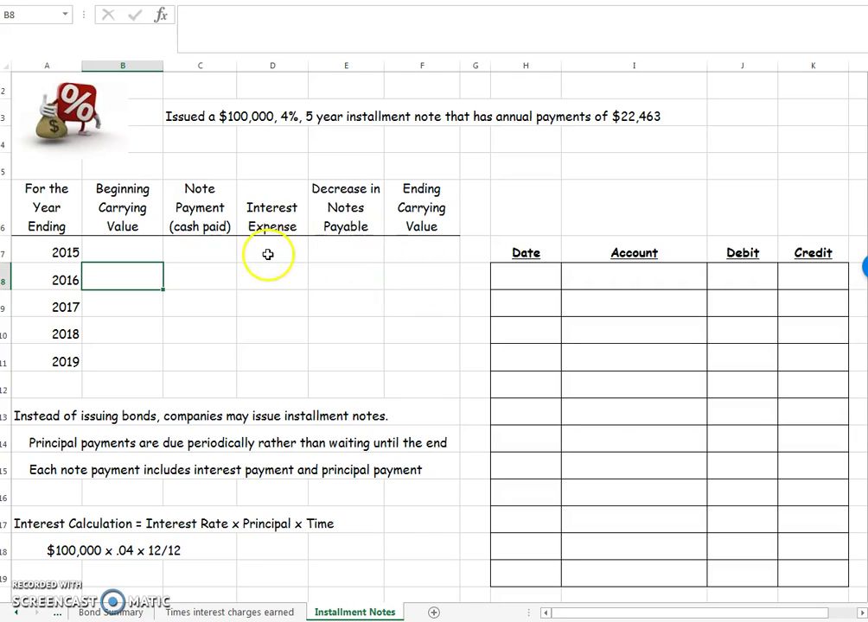
- Enter 100,000 as the 2015 beginning carrying value in B7
left_click(209, 226)
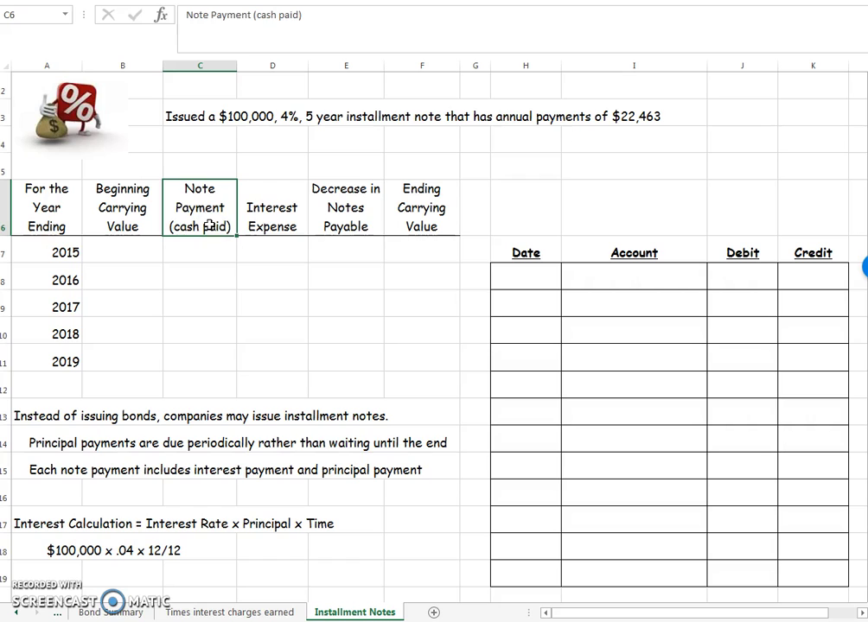
left_click(268, 210)
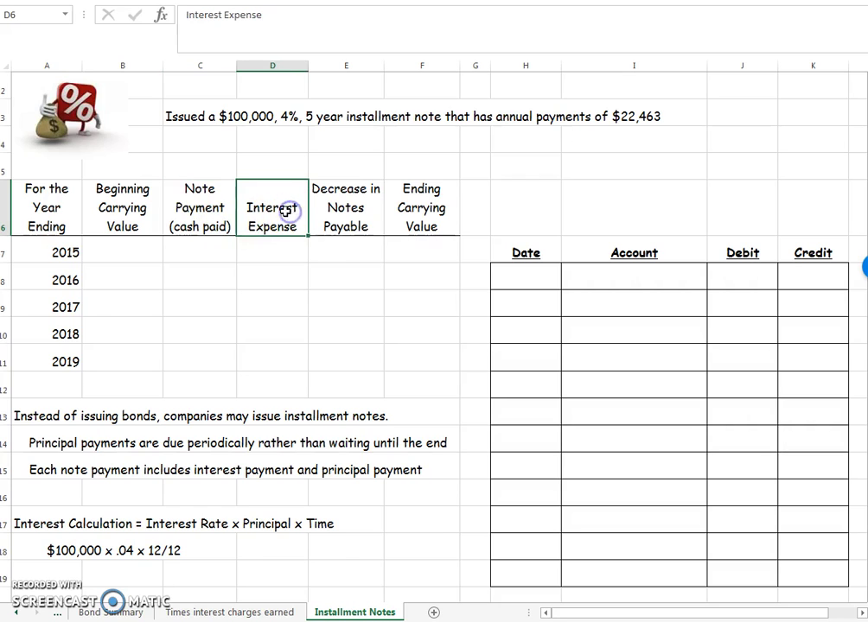
left_click(346, 222)
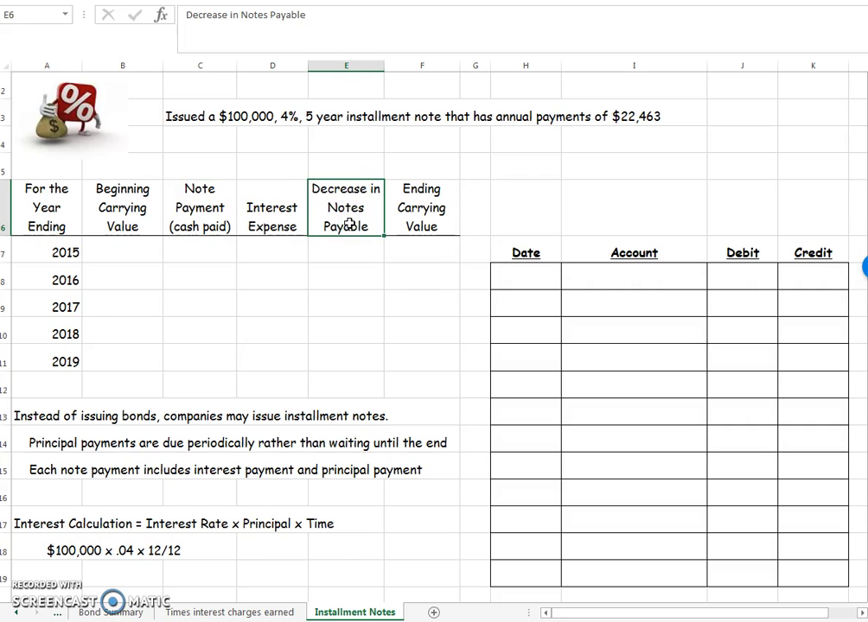
left_click(102, 257)
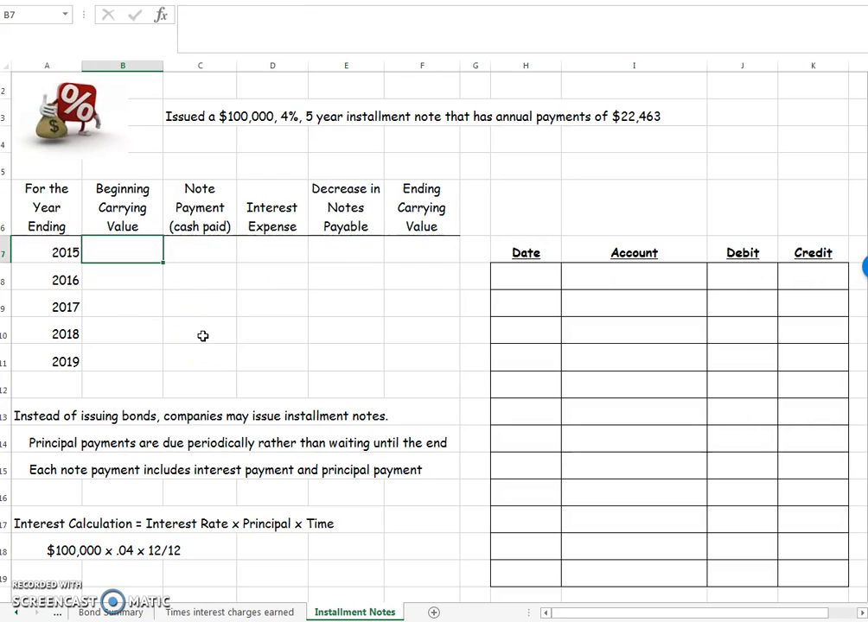
type("100000")
key("Return")
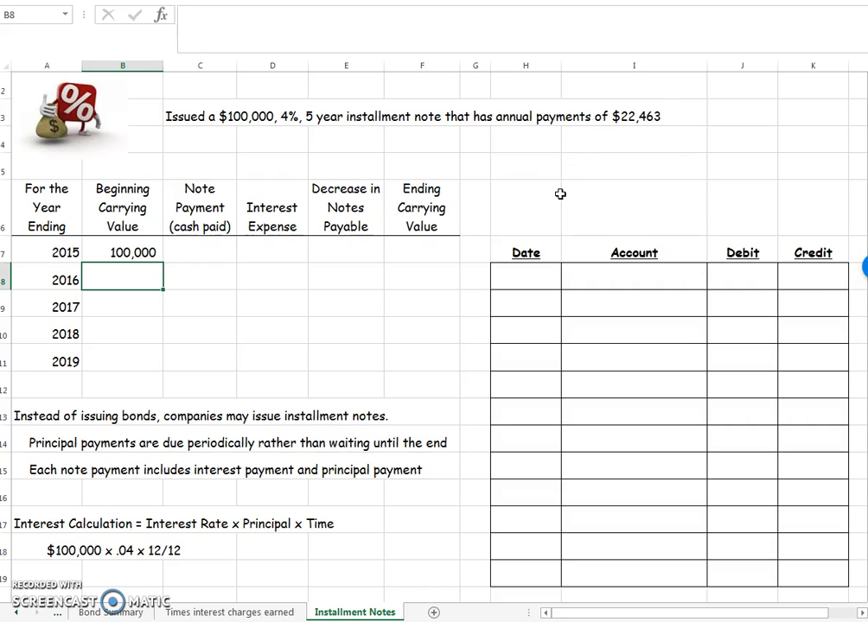
- Enter the 2015 note payment of 22462.71 in C7
left_click(223, 256)
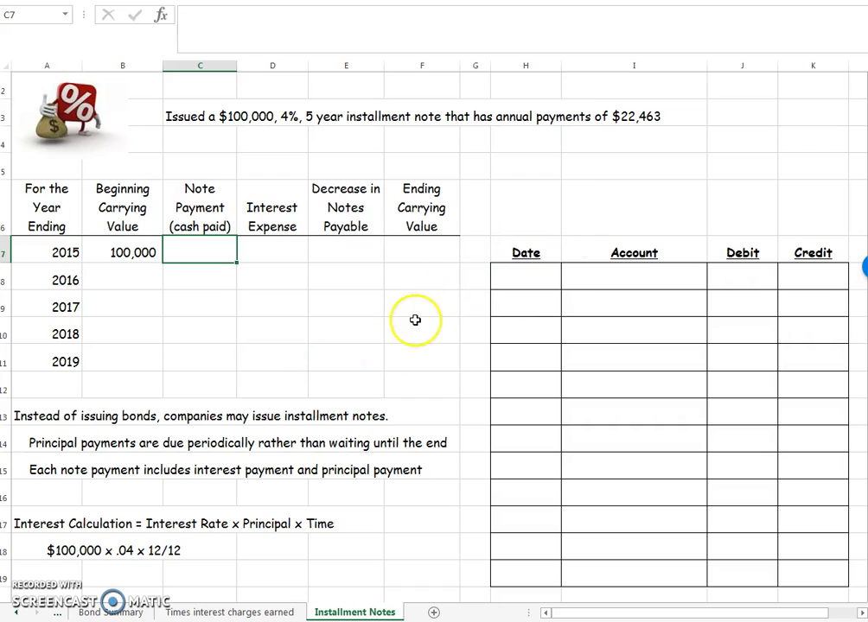
type("224652")
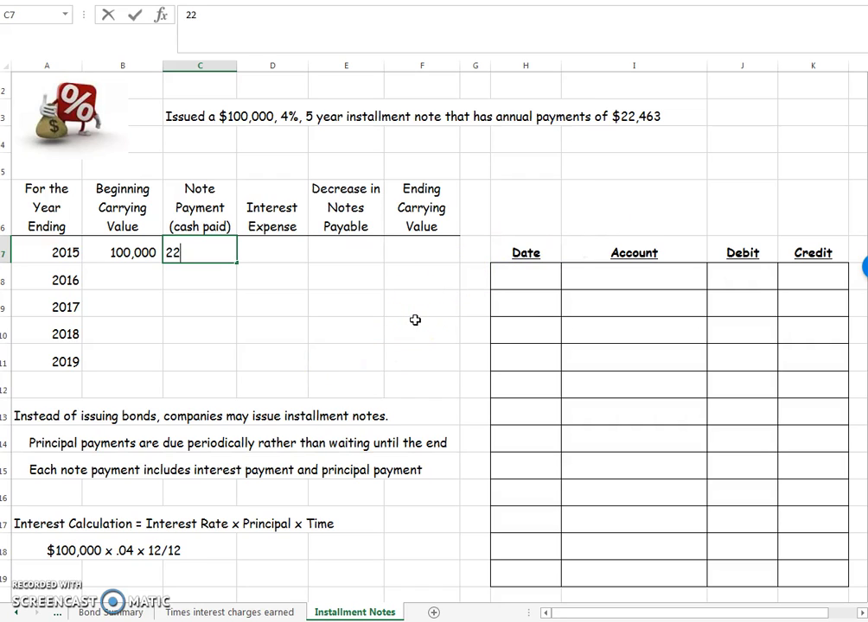
key("BackSpace")
key("BackSpace")
key("BackSpace")
type("62.71")
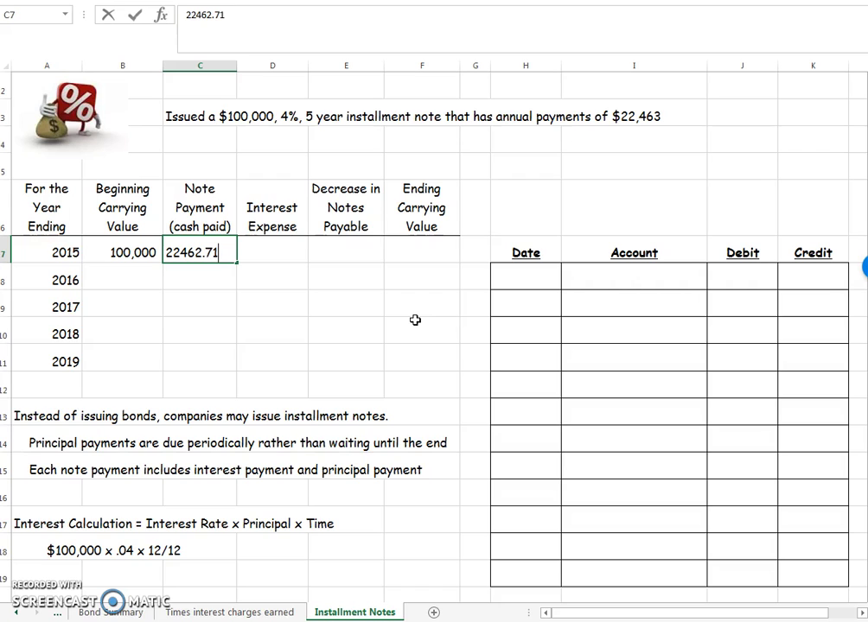
key("Return")
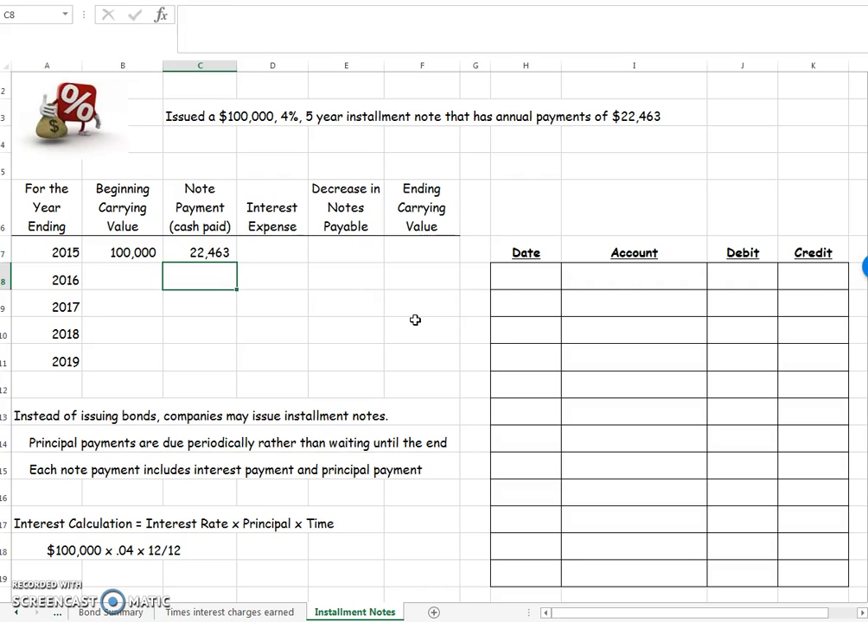
key("Up")
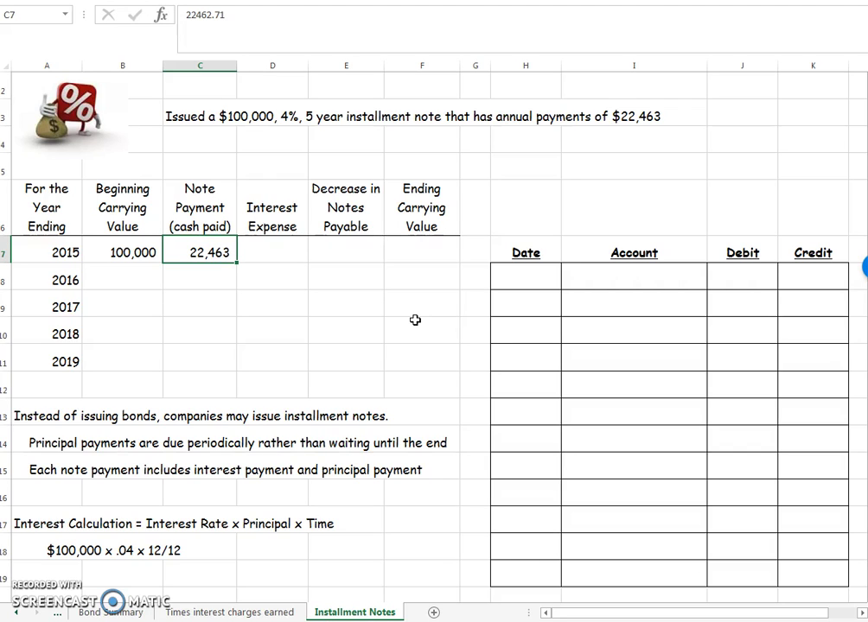
- Enter =B7*.04*12/12 in D7, giving 4,000 of 2015 interest expense
key("Right")
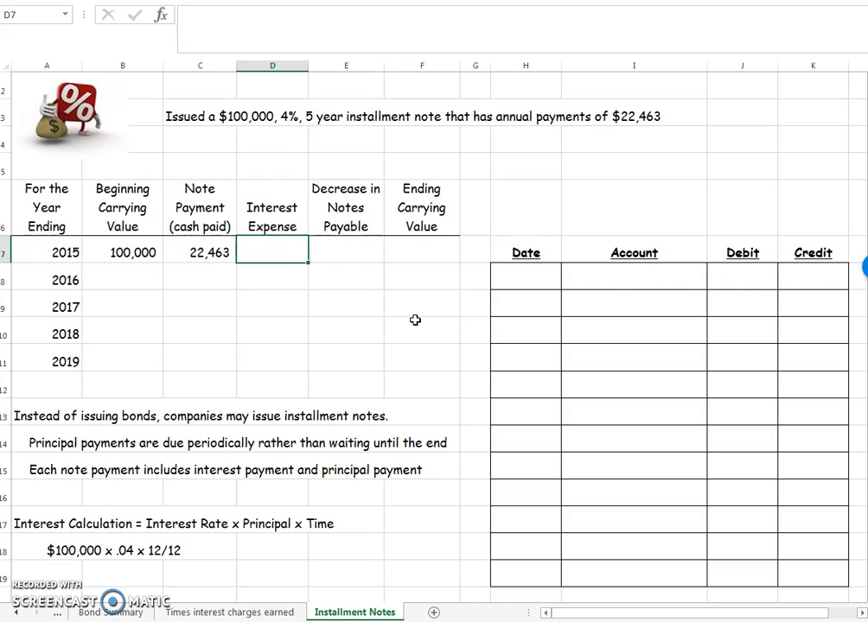
type("=")
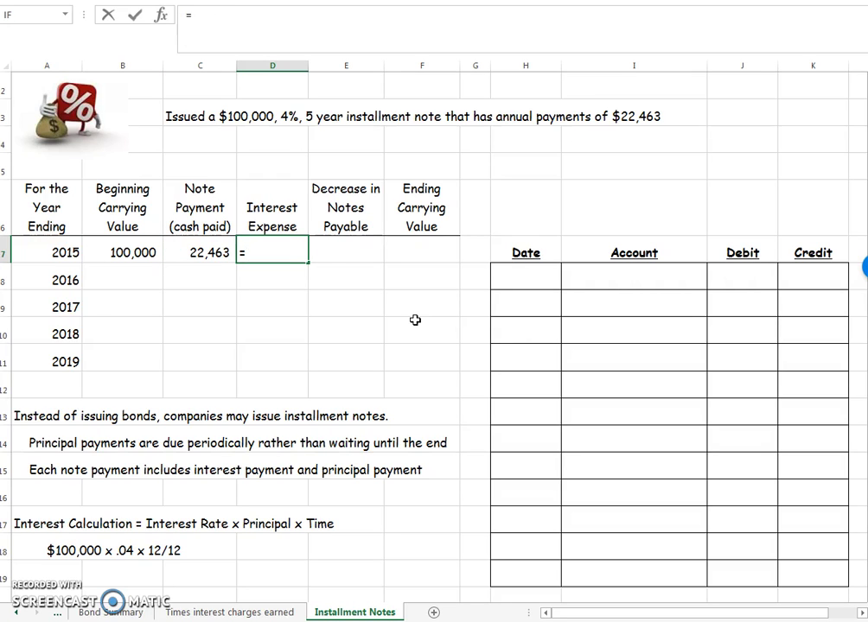
left_click(123, 251)
type("*.04")
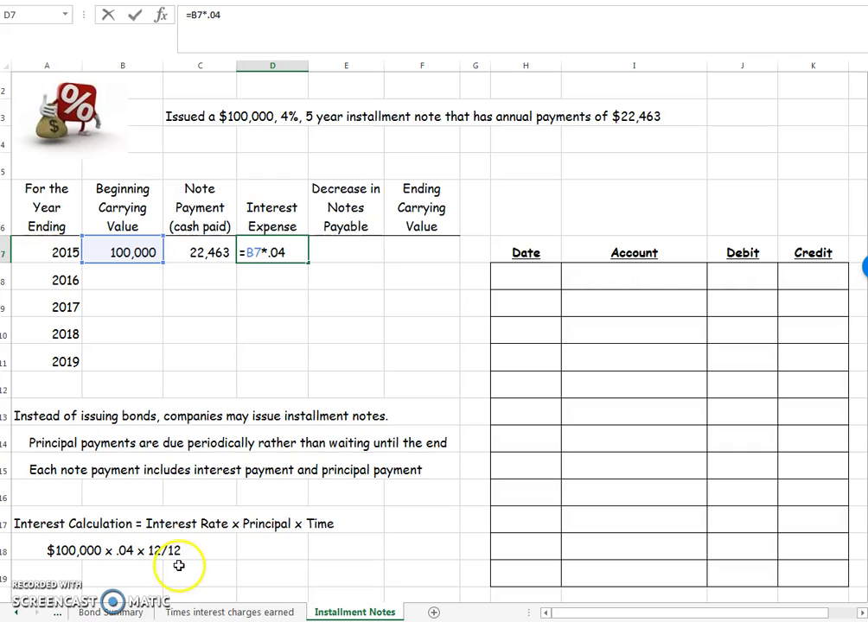
type("*")
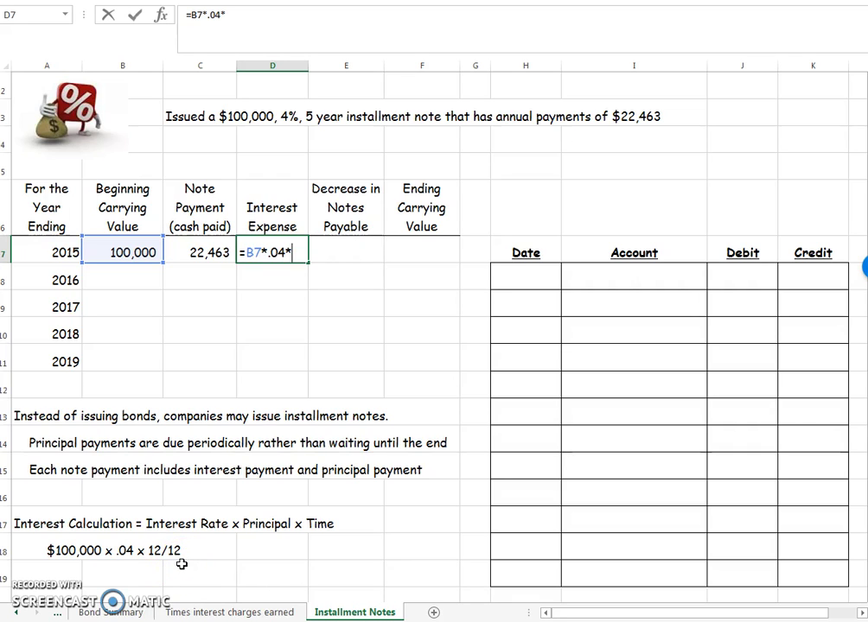
type("12/12")
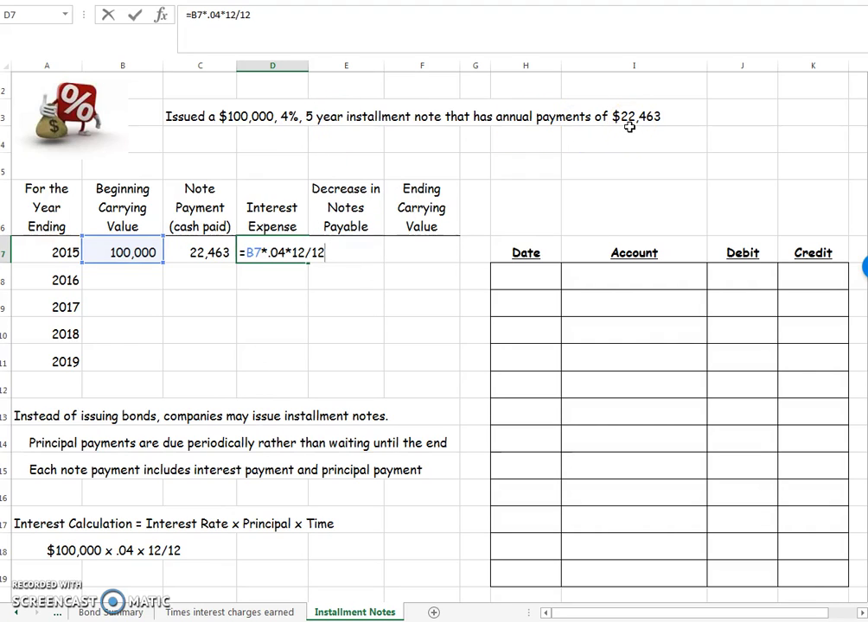
key("Return")
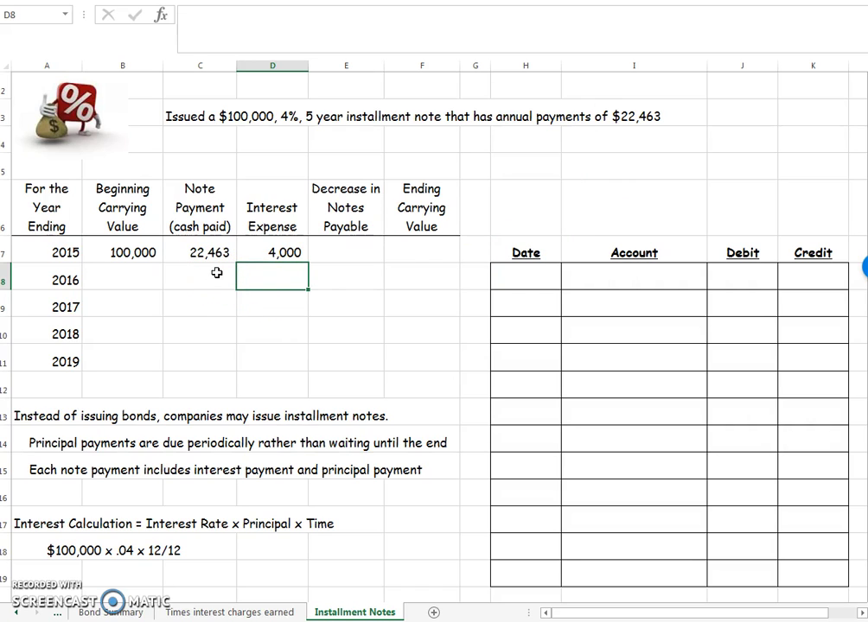
left_click(287, 271)
- Enter =C7-D7 in E7 for the 18,463 decrease in notes payable
left_click(357, 255)
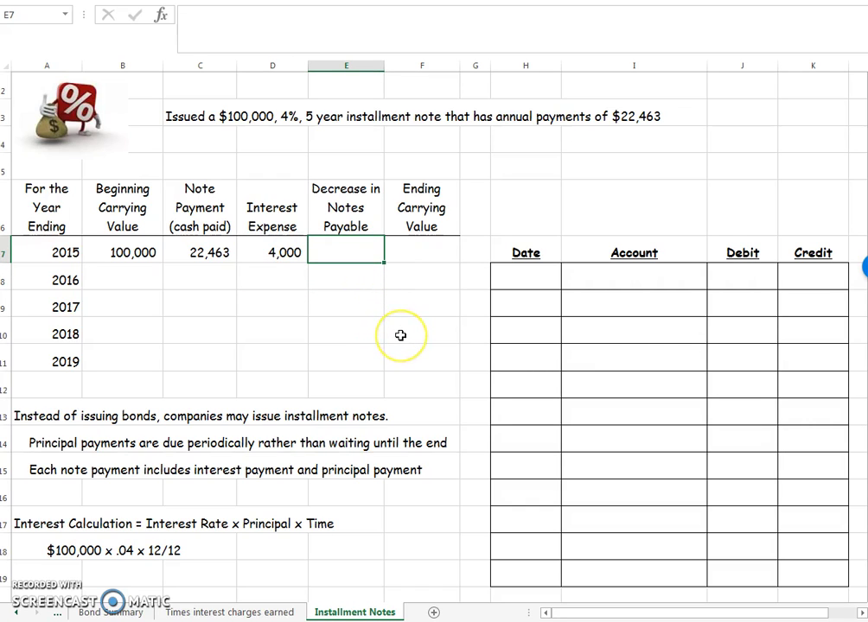
type("=")
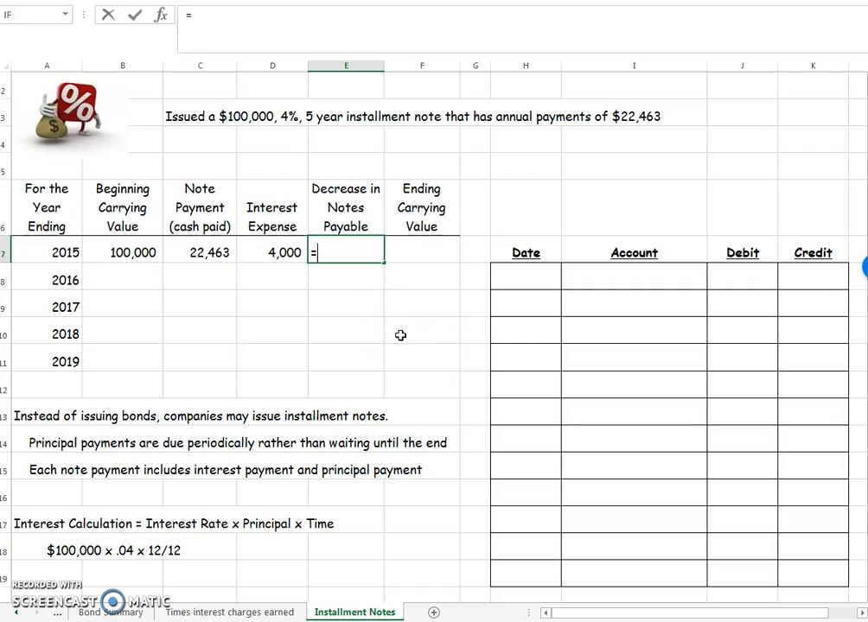
key("Left")
key("Left")
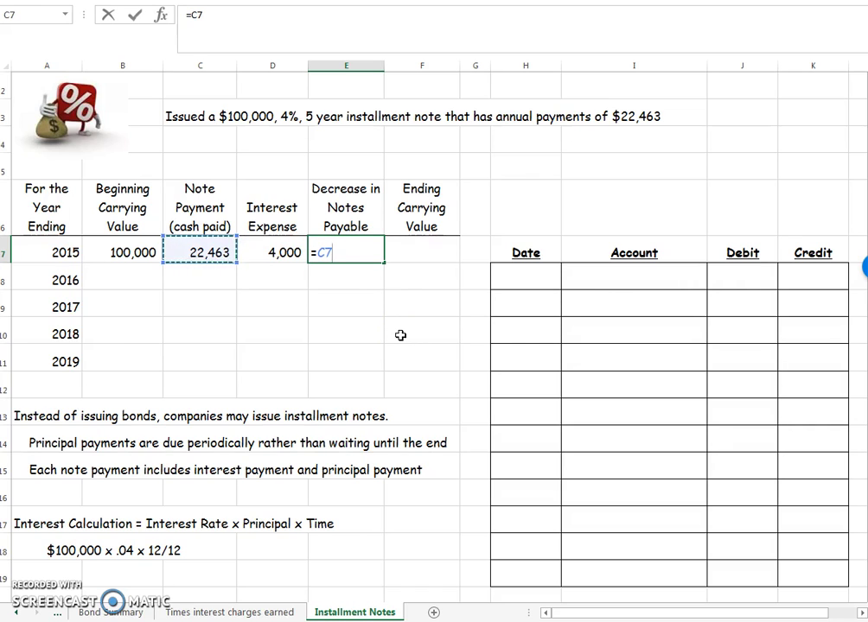
type("-")
key("Left")
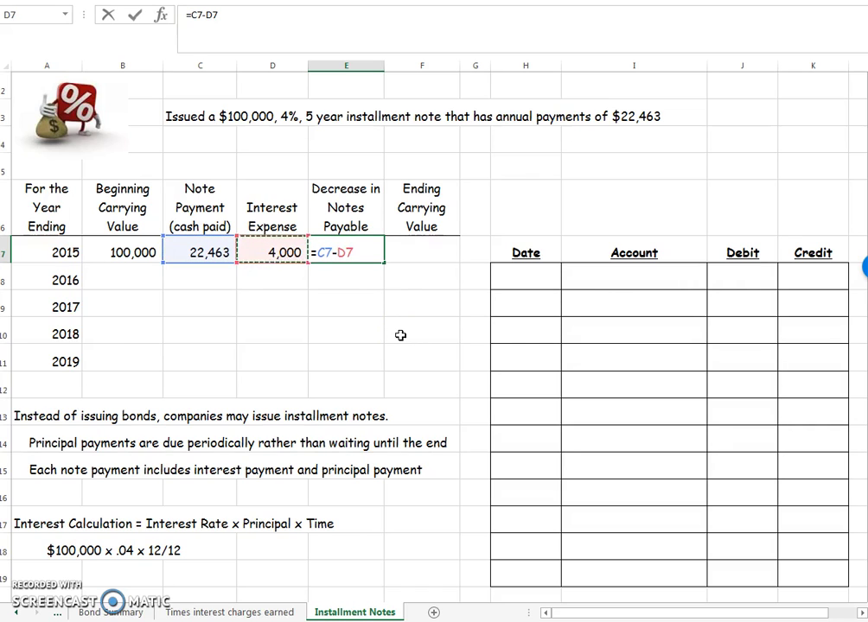
key("Return")
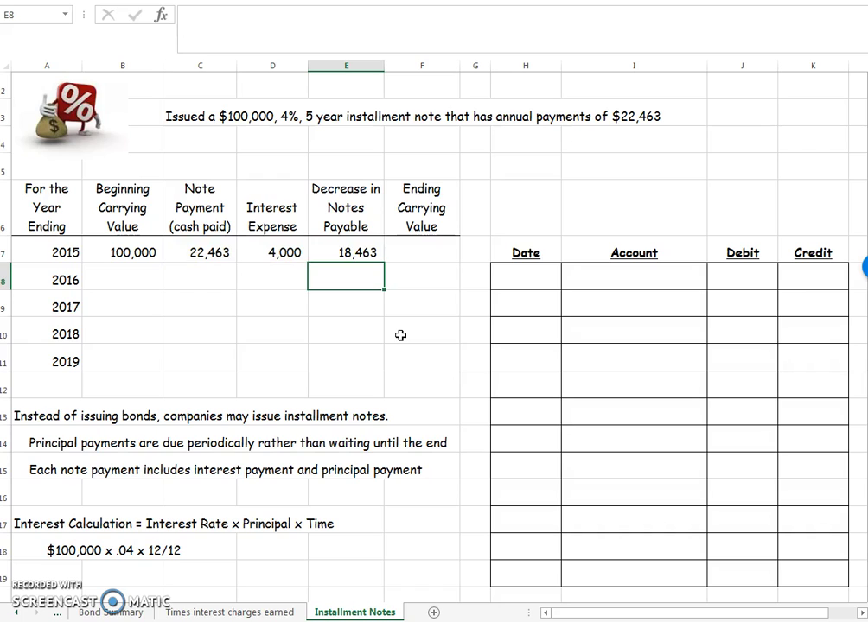
- Enter =B7-E7 in F7 for the 81,537 ending carrying value
key("Up")
key("Right")
type("=")
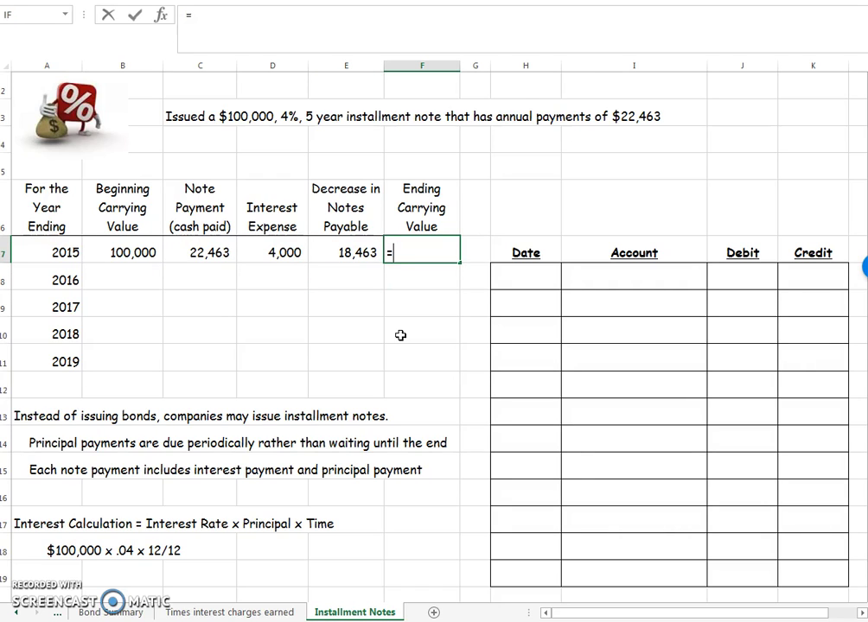
left_click(141, 252)
type("-")
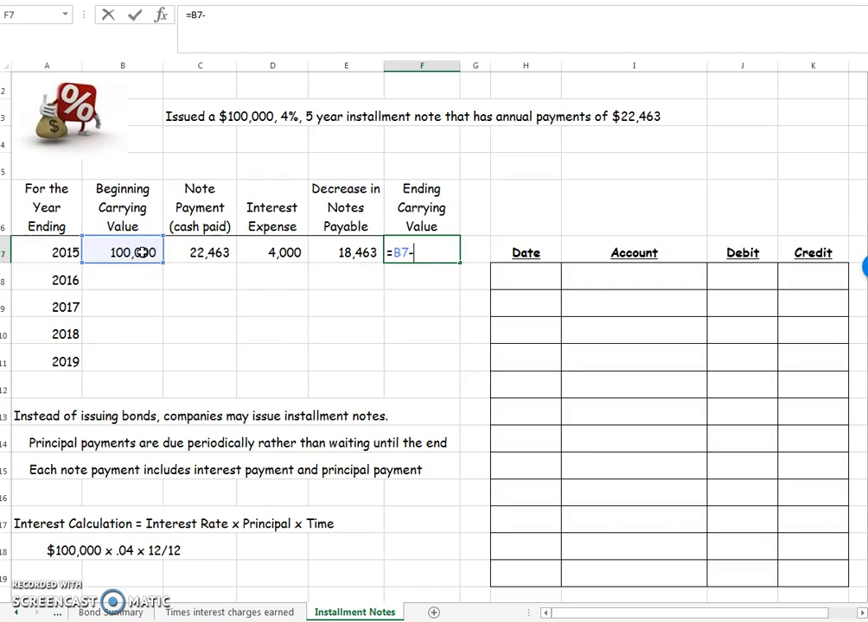
left_click(363, 250)
key("Return")
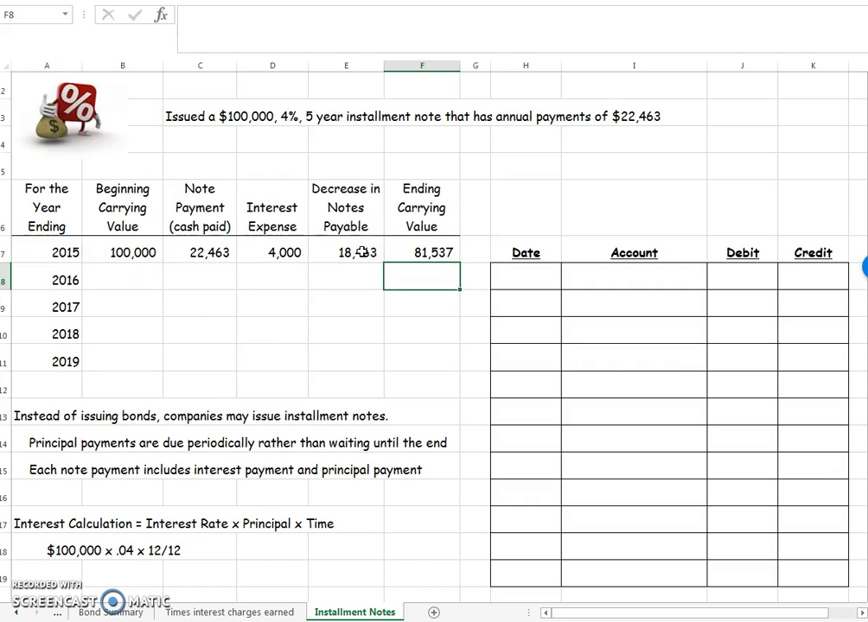
- Carry the 2015 ending value into B8 with =F7 as 2016's beginning value
left_click(129, 275)
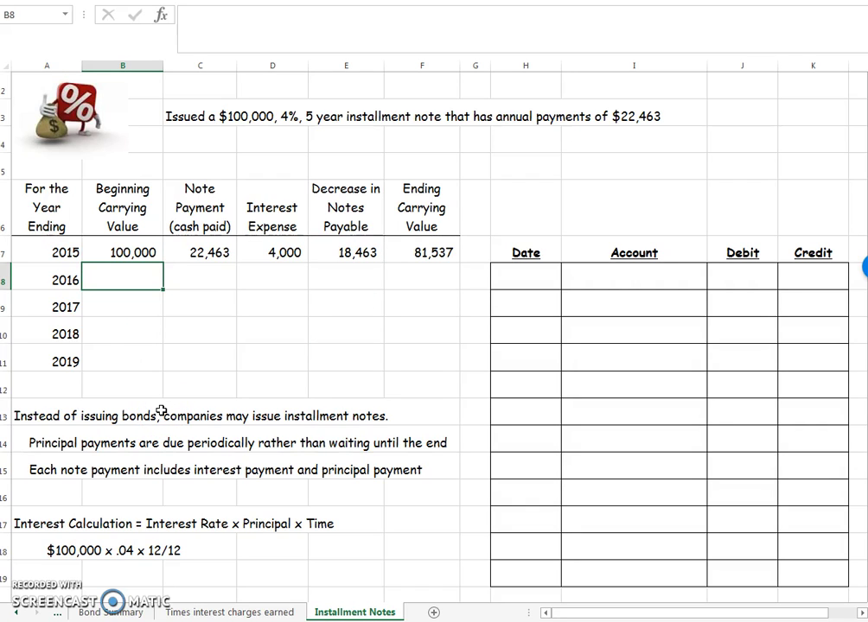
type("=")
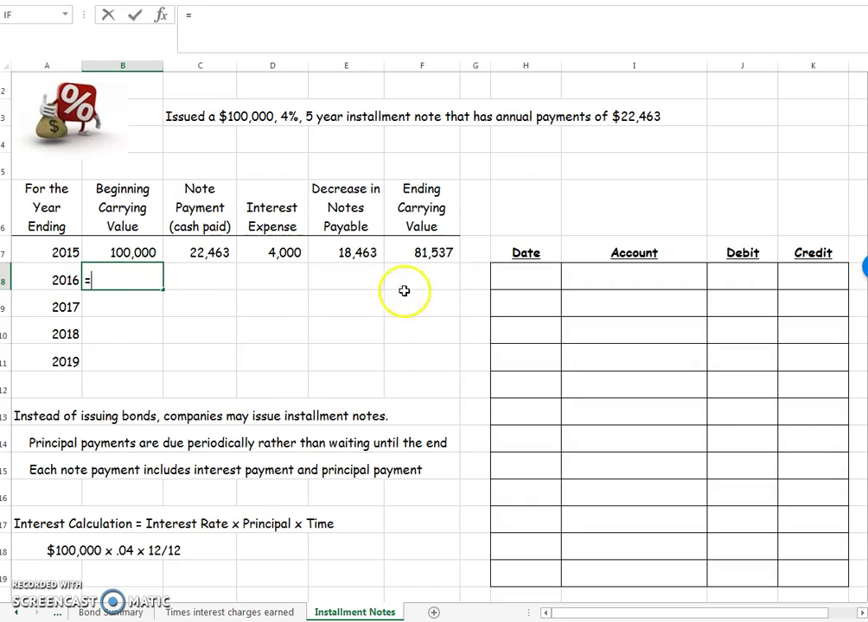
left_click(420, 252)
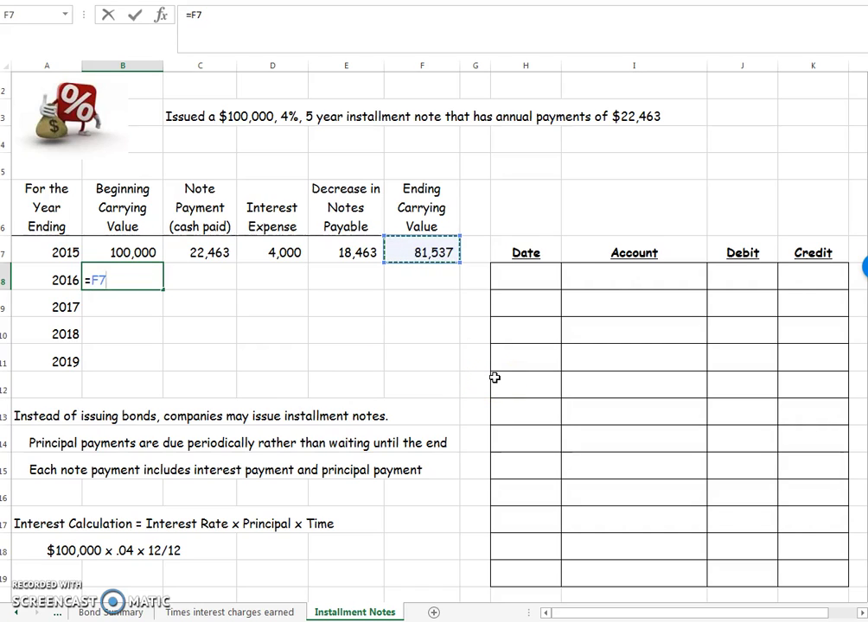
key("Return")
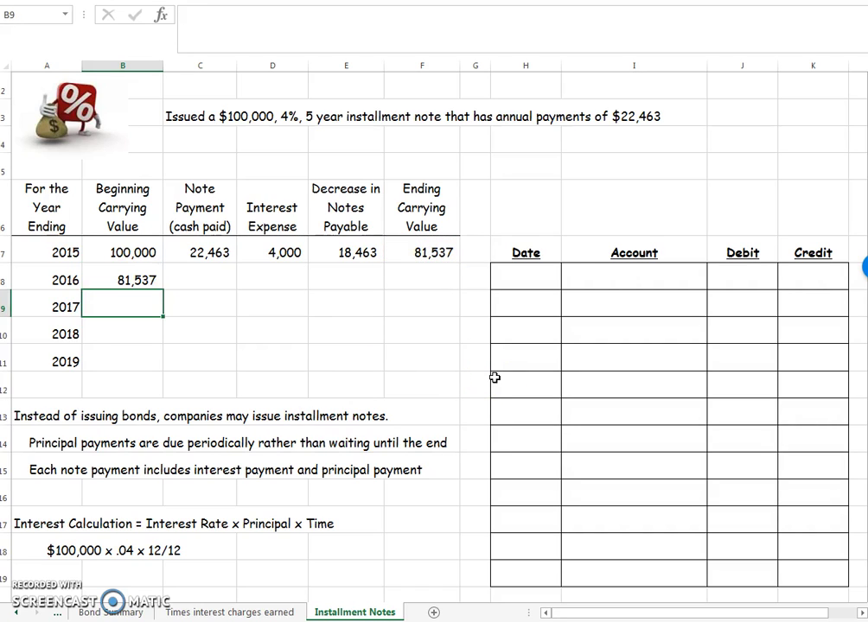
- Fill the 22,463 note payment from C7 down through 2019 in C11
key("Up")
key("Right")
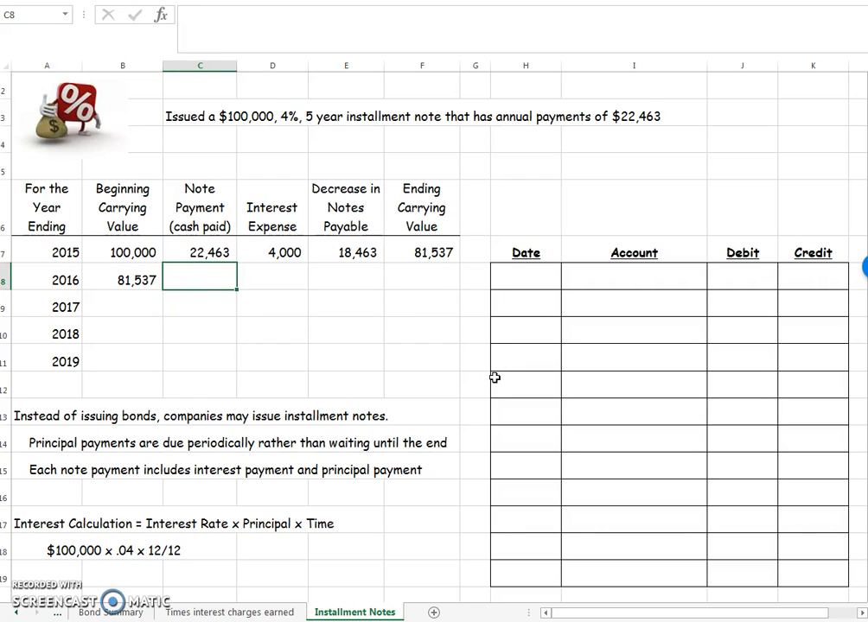
type("22463.")
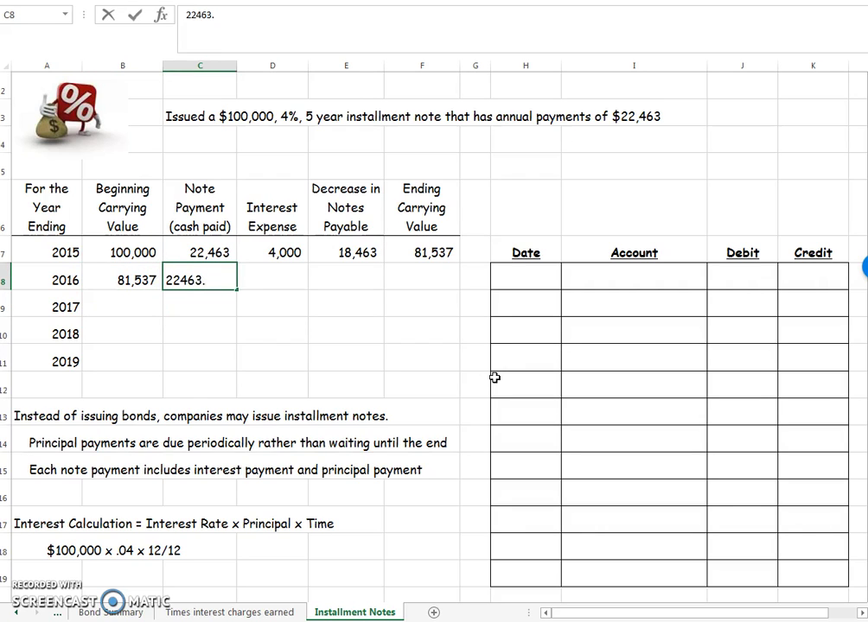
key("BackSpace")
key("BackSpace")
type("2")
key("BackSpace")
type(".71")
key("Return")
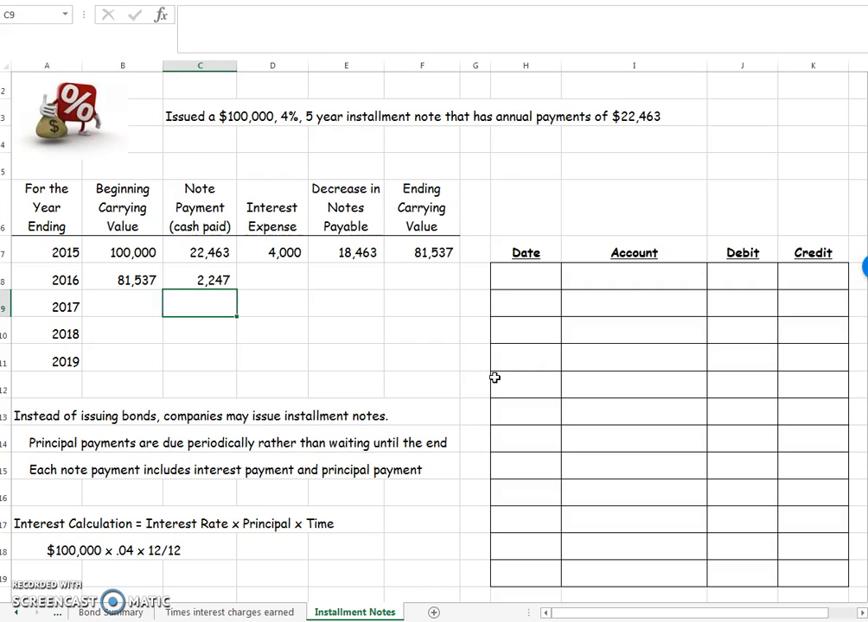
left_click(223, 281)
left_click(224, 253)
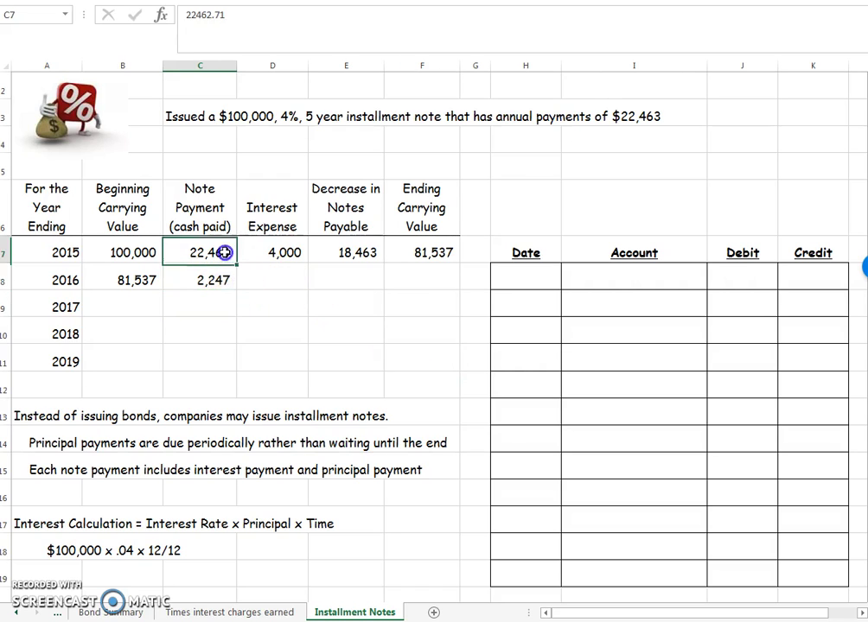
left_click_drag(236, 265, 221, 361)
- Enter =B8*.04 in D8 for 3,261 of 2016 interest expense
left_click(273, 279)
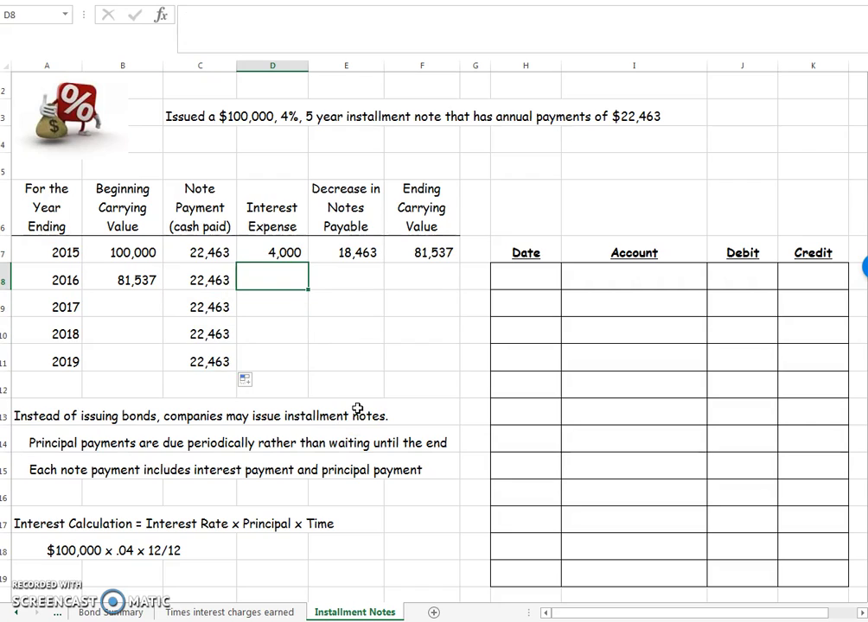
type("=")
key("Left")
key("Left")
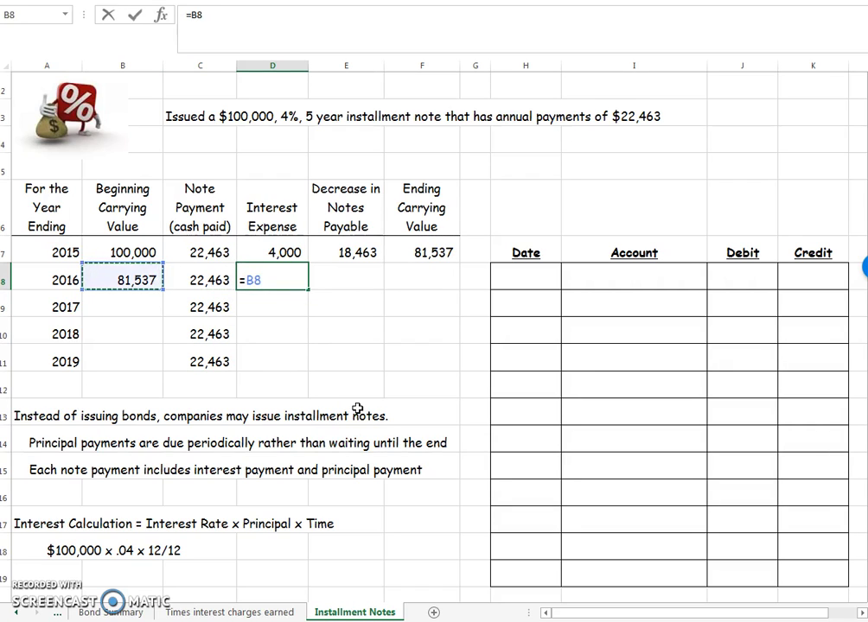
type("*.04")
key("Return")
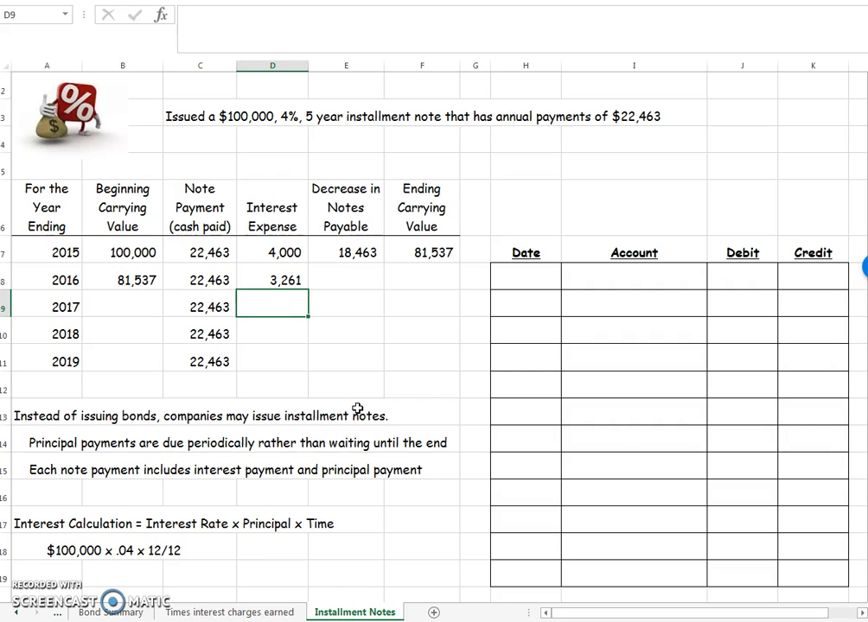
- Enter =C8-D8 in E8 for the 19,201 decrease in notes payable
key("Up")
key("Right")
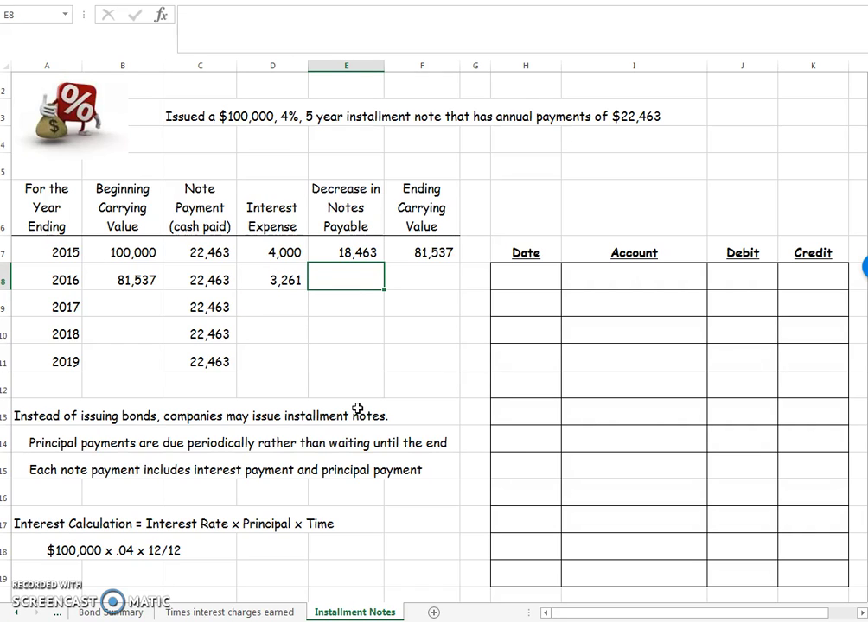
type("=")
key("Left")
key("Left")
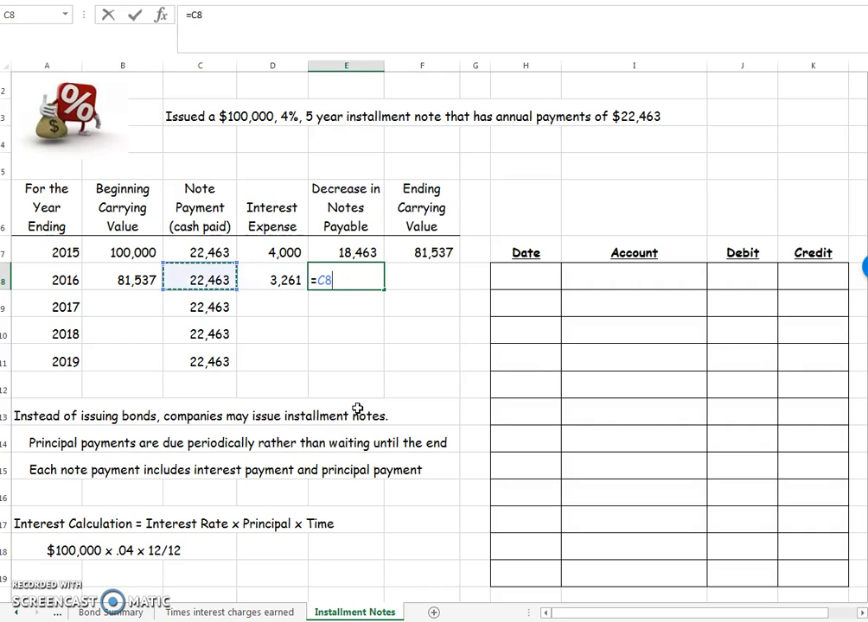
type("-")
key("Left")
key("Return")
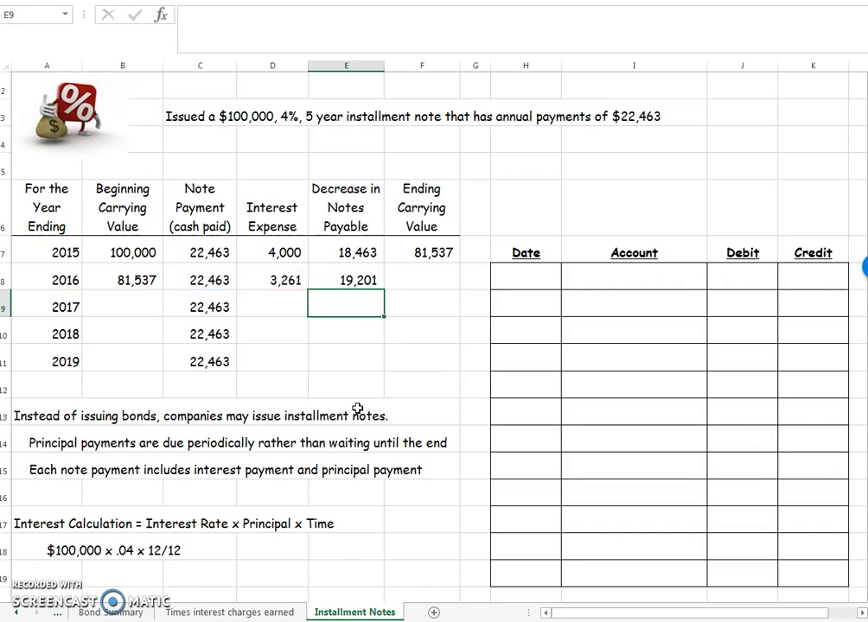
- Enter =B8-E8 in F8 for the 62,336 ending carrying value
key("Up")
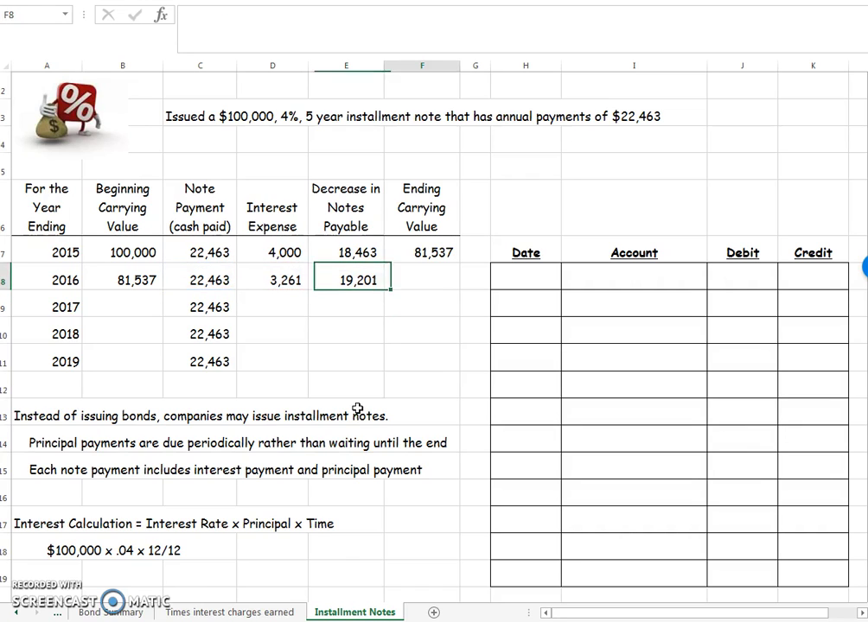
key("Right")
type("=")
key("Left")
key("Left")
key("Left")
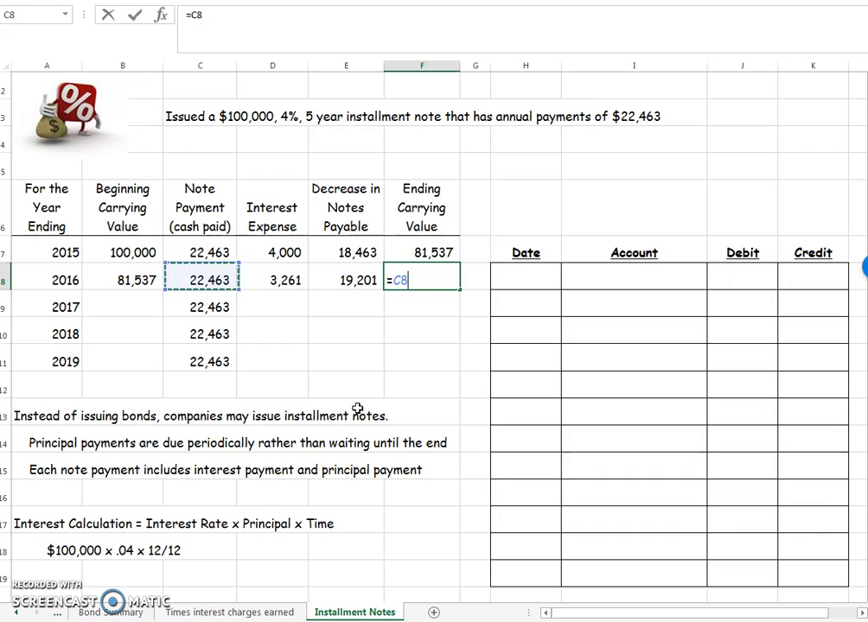
key("Left")
type("-")
key("Left")
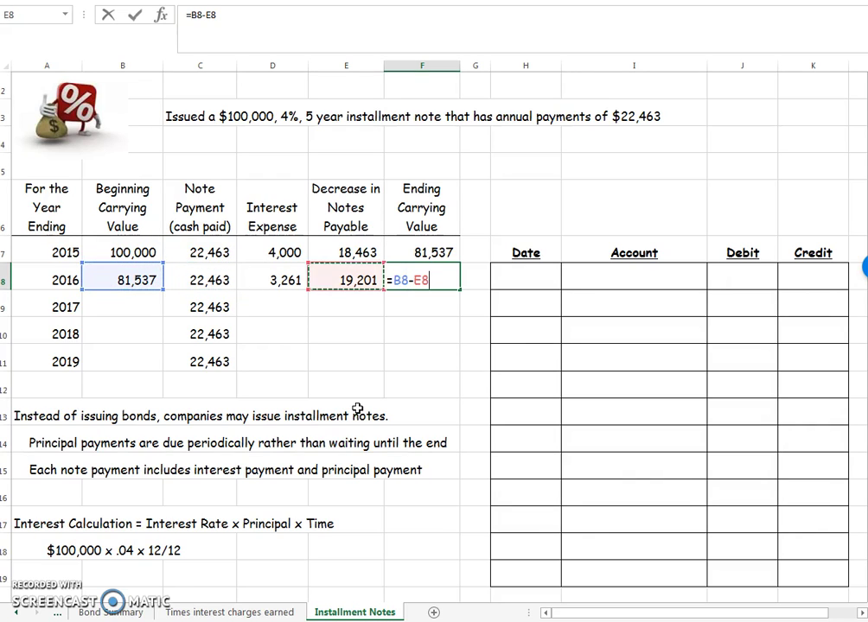
key("Return")
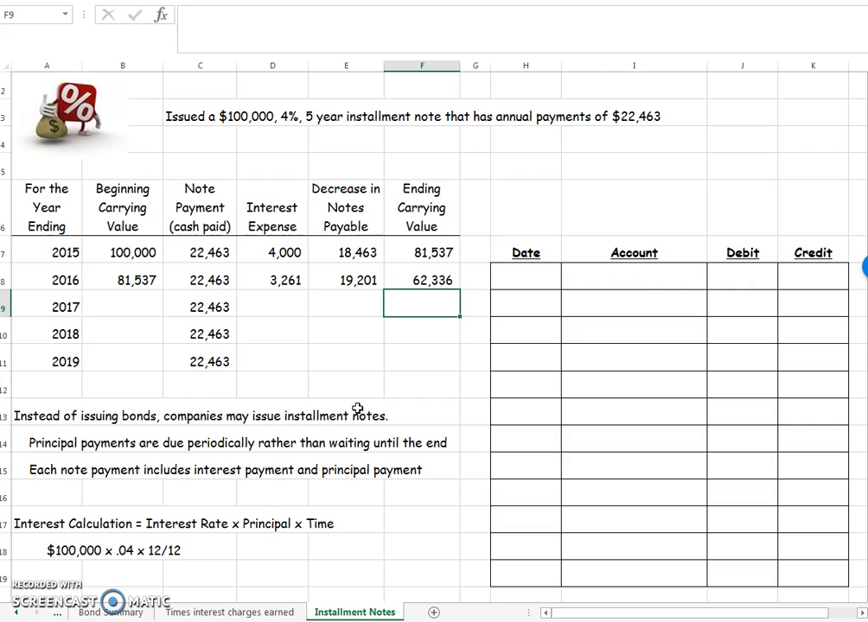
- Set the 2017 beginning carrying value in B9 to =F8, 62,336
key("Left")
key("Left")
key("Left")
key("Left")
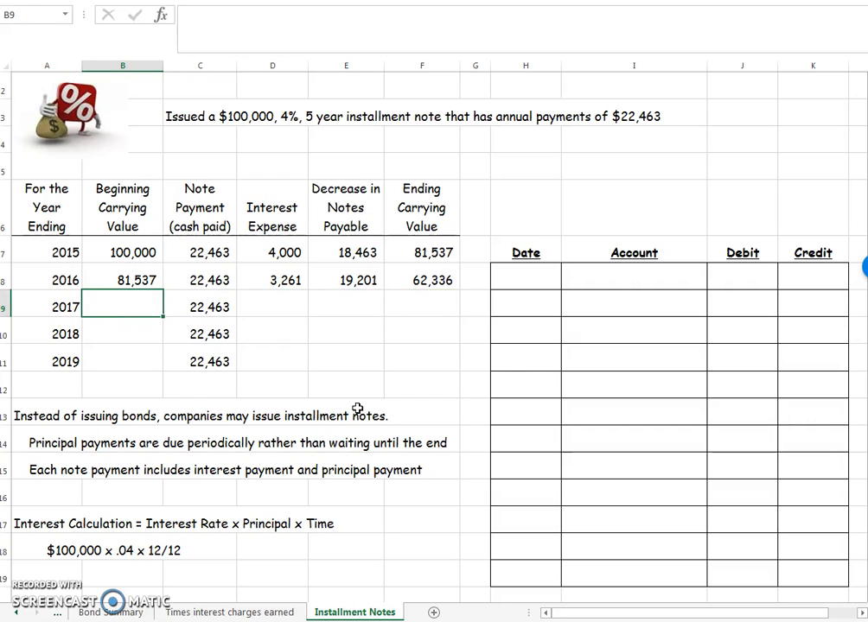
type("=")
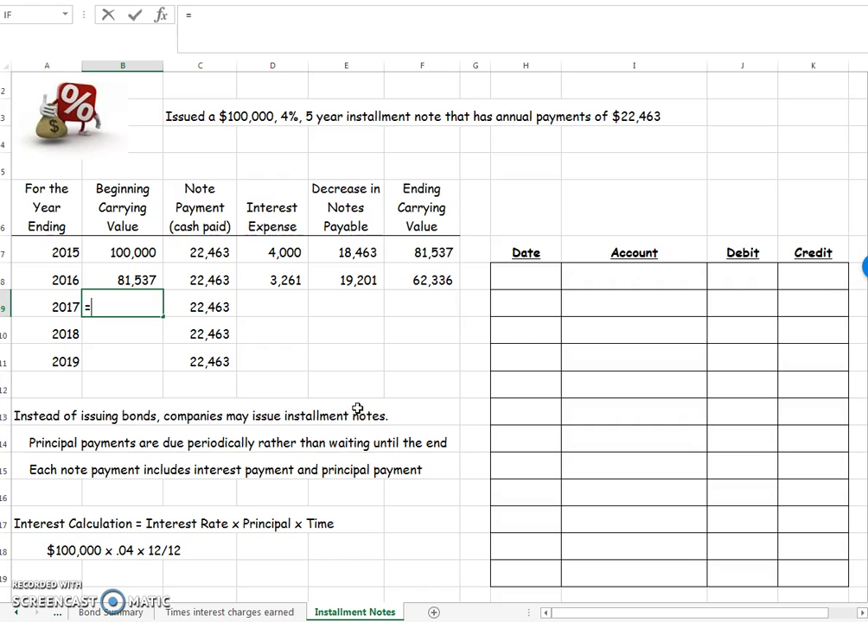
left_click(439, 277)
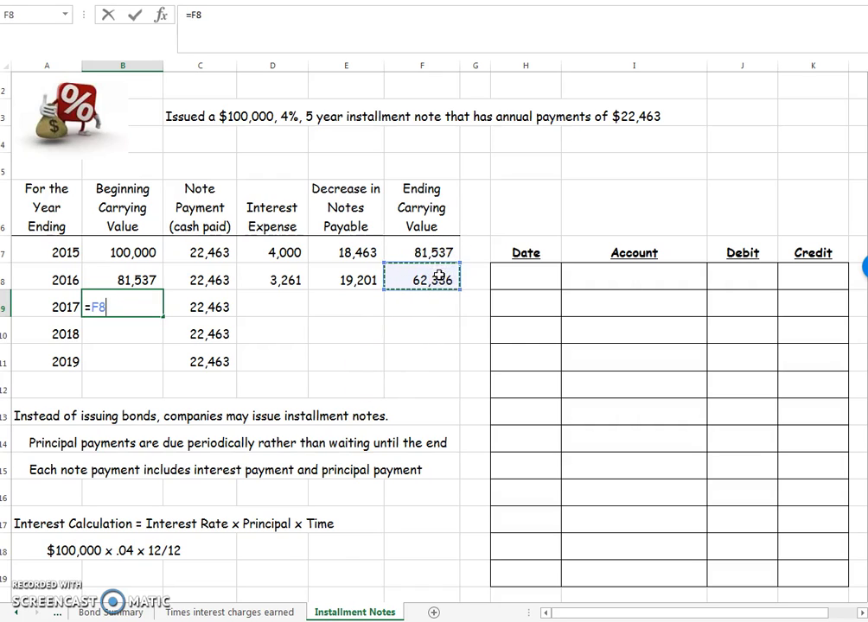
key("Return")
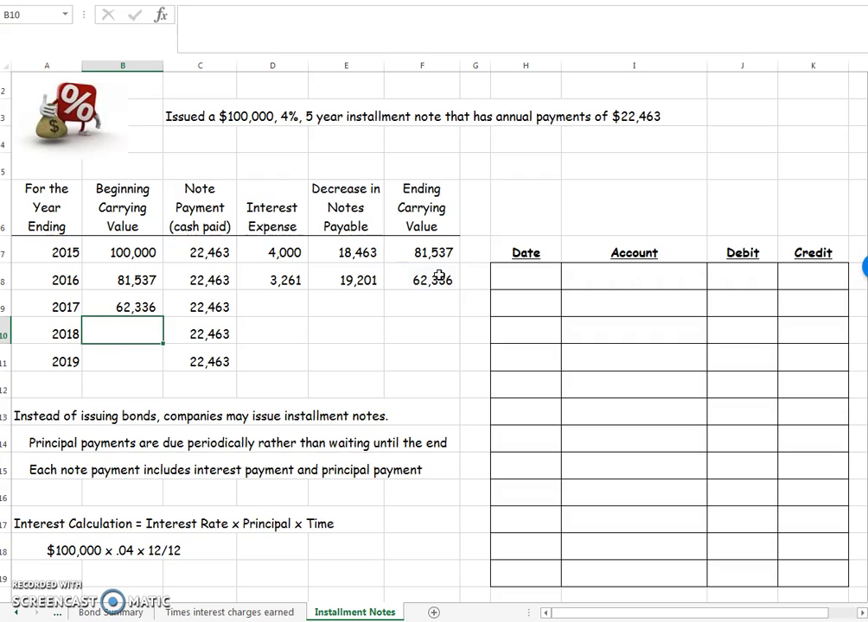
- Enter =B9*.04 in D9 for 2,493 of 2017 interest expense
key("Right")
key("Up")
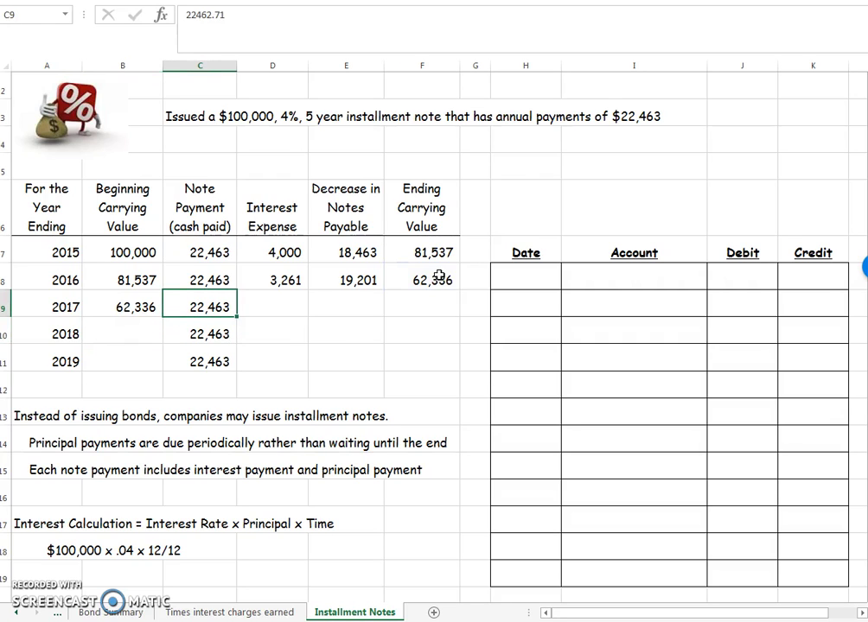
key("Right")
type("=")
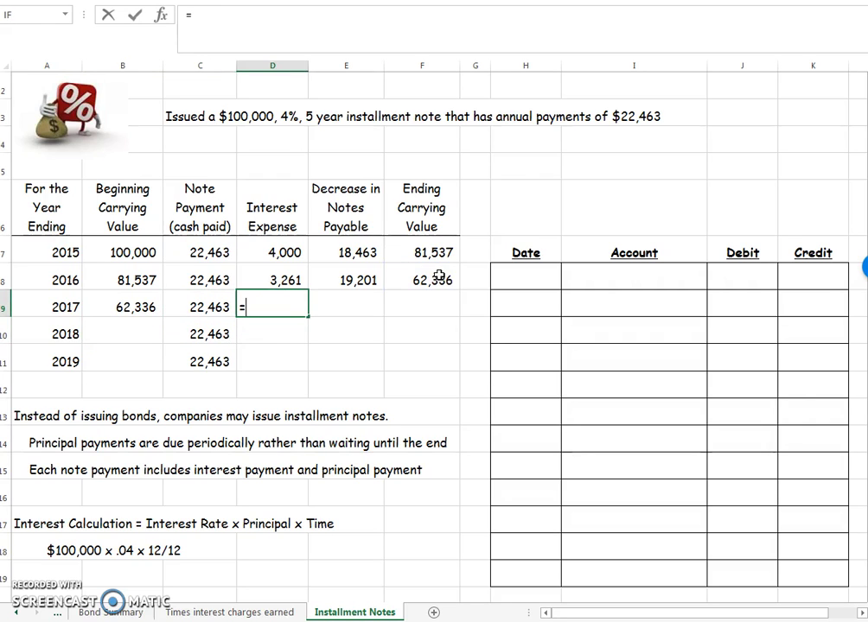
key("Left")
key("Left")
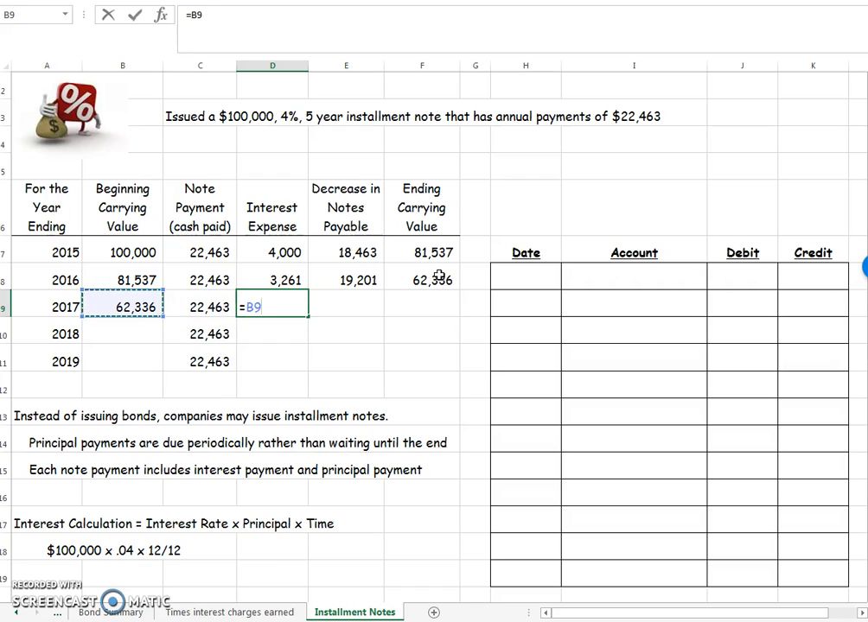
type("*.04")
key("Return")
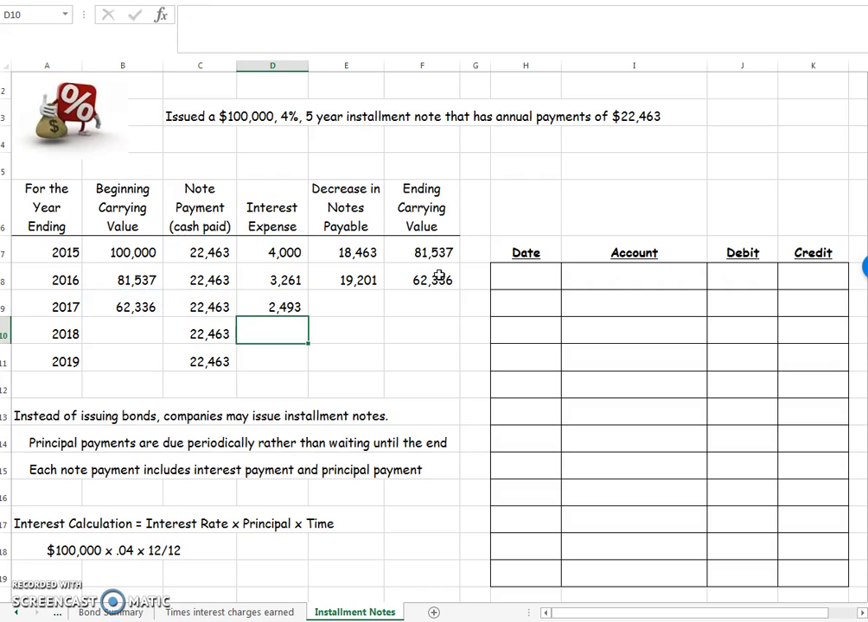
- Enter =C9-D9 in E9 for the 19,969 decrease in notes payable
key("Up")
key("Right")
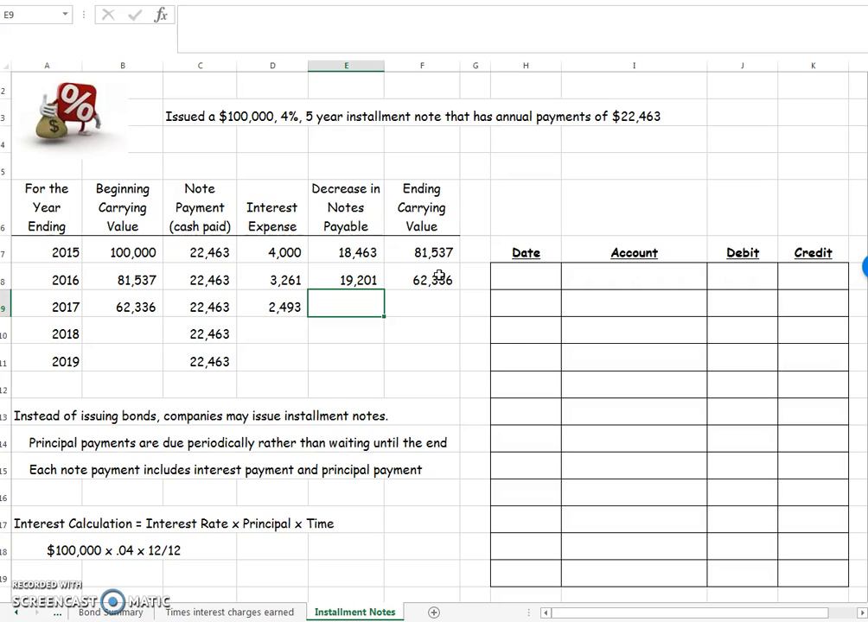
type("=")
key("Left")
key("Left")
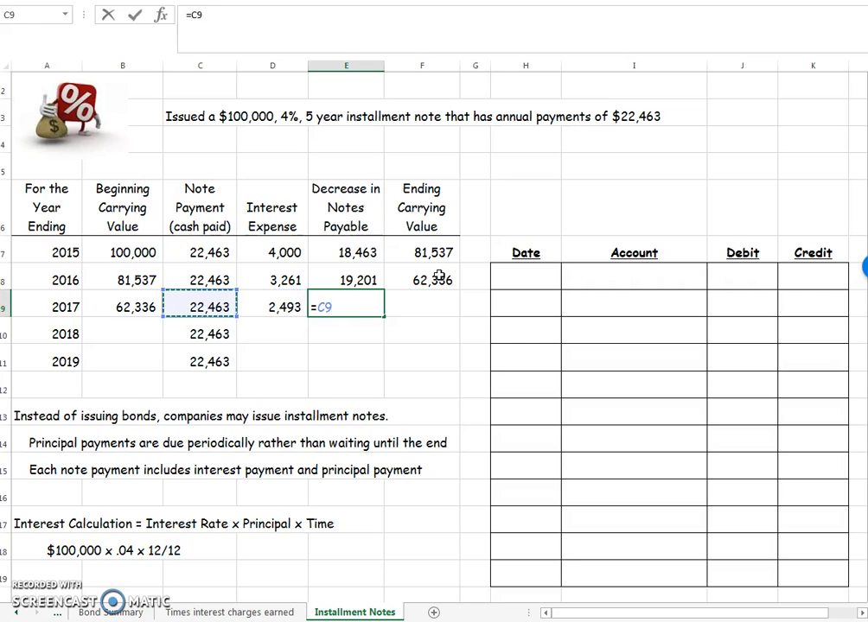
type("-")
key("Left")
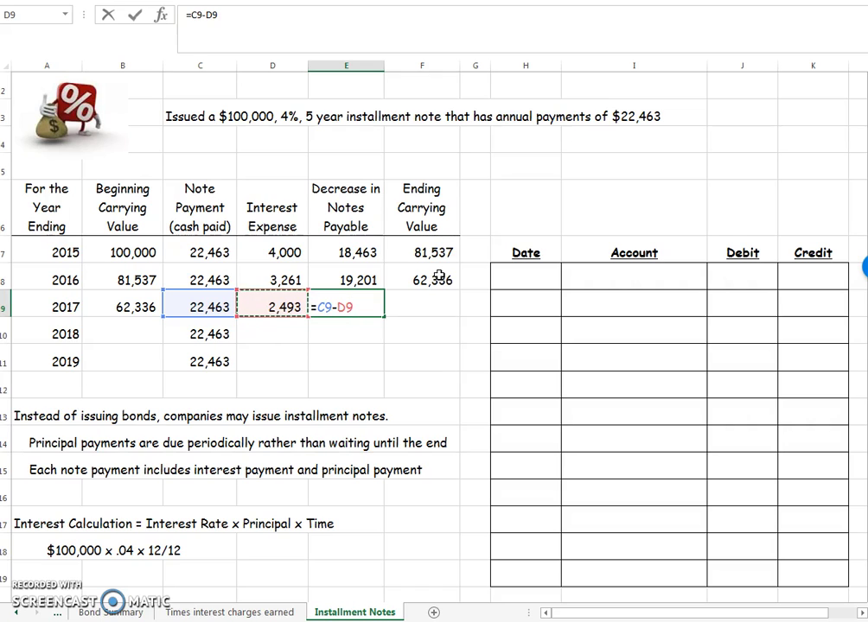
key("Return")
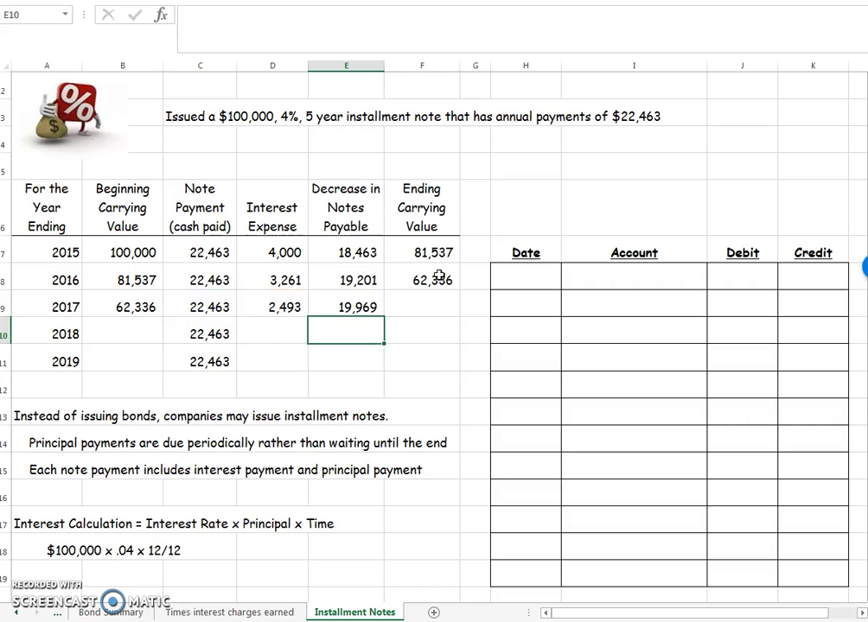
- Enter =B9-E9 in F9 for the 42,367 ending carrying value
key("Up")
key("Right")
type("=")
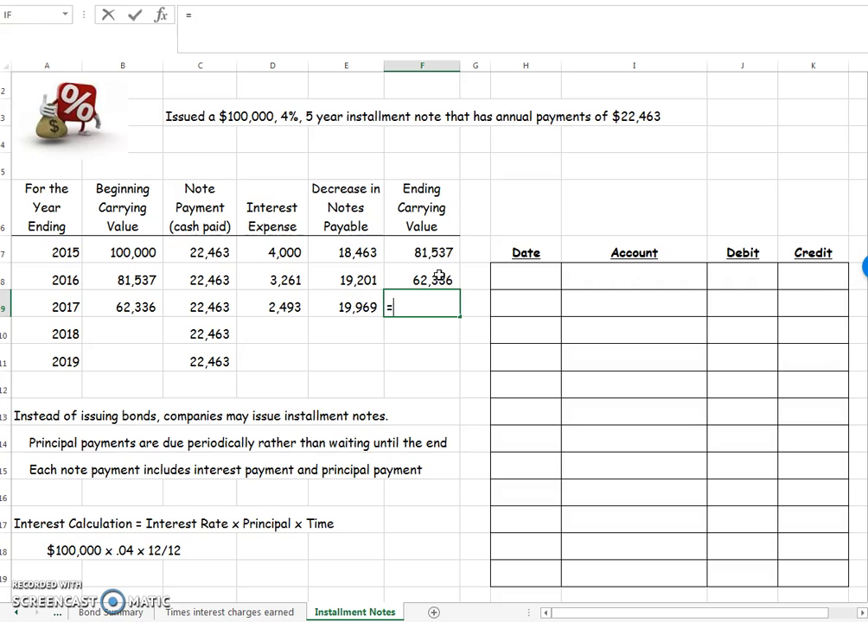
key("Left")
key("Left")
key("Left")
key("Left")
type("-")
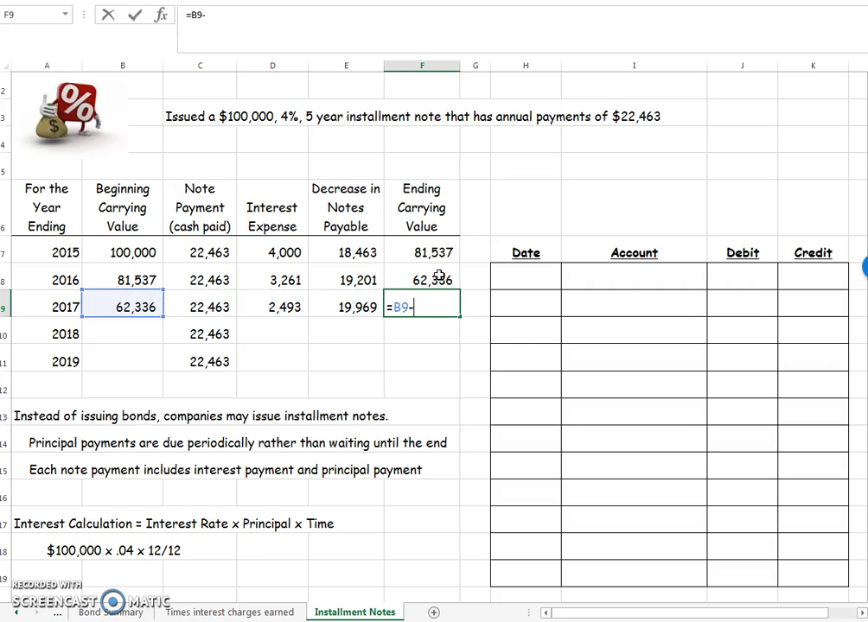
key("Left")
key("Return")
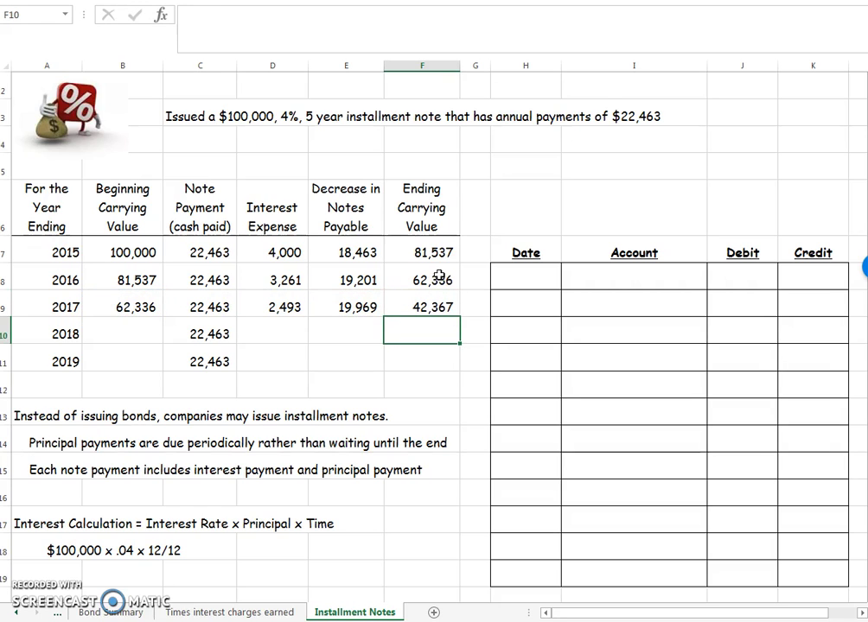
left_click(130, 308)
- Fill B9 and D9:F9 down to row 11 so the 2019 ending value is 0
left_click_drag(162, 317, 161, 367)
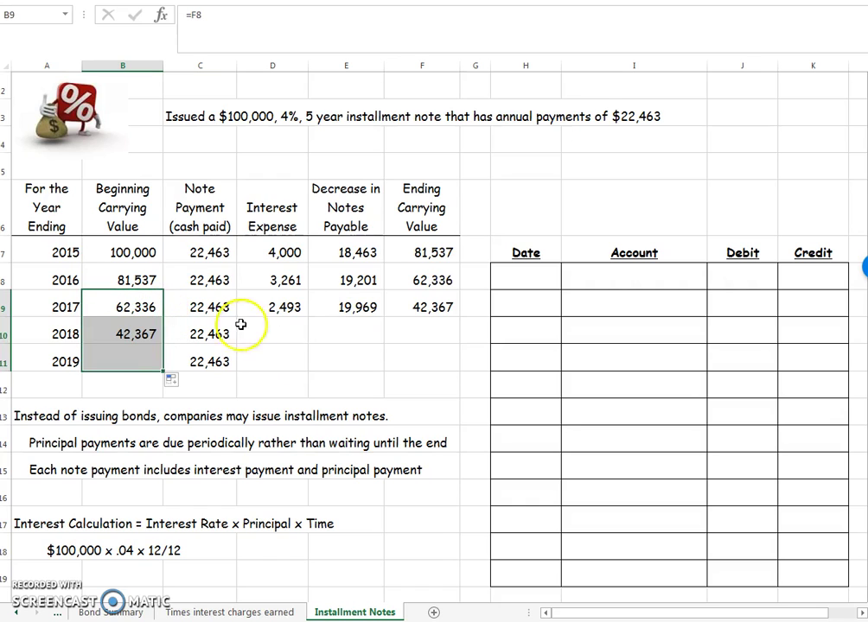
left_click_drag(281, 307, 448, 373)
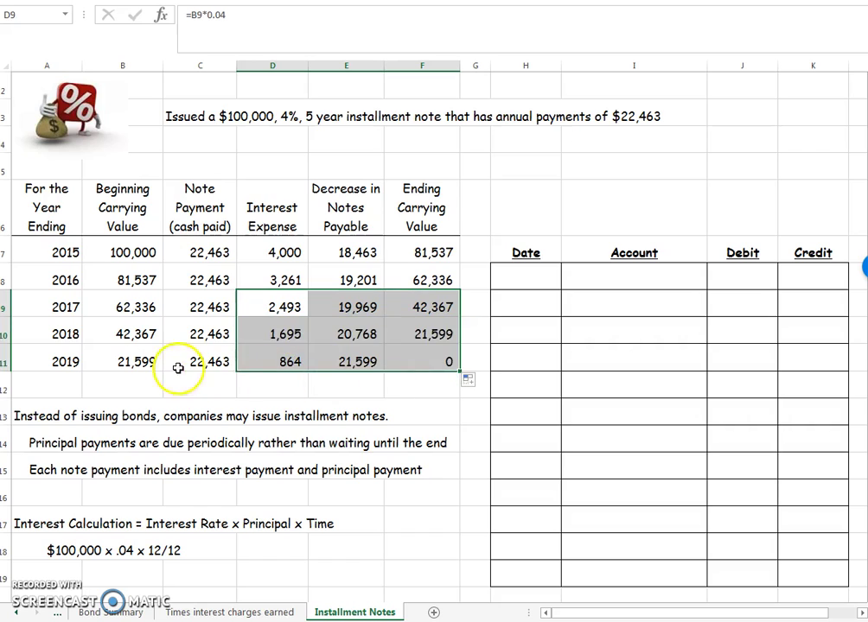
left_click(400, 390)
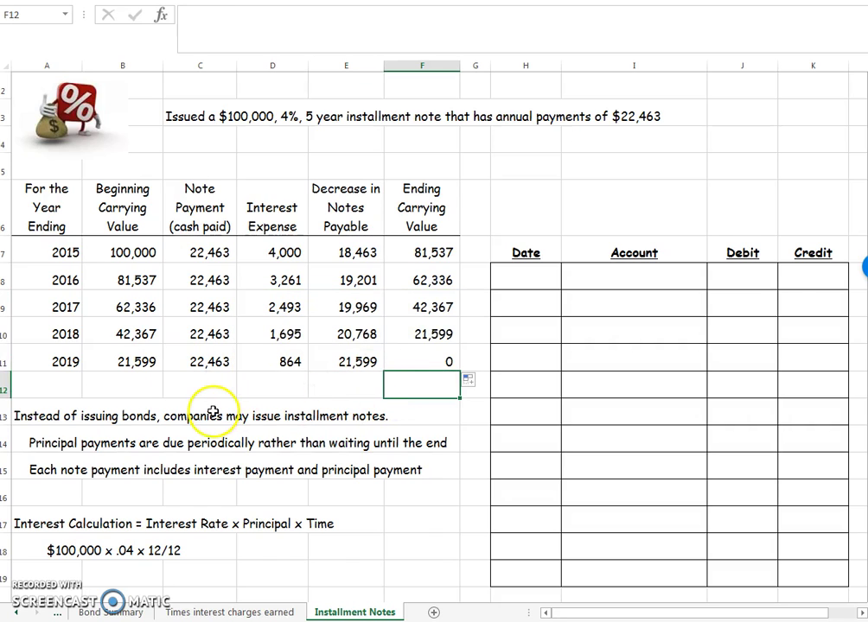
left_click(414, 359)
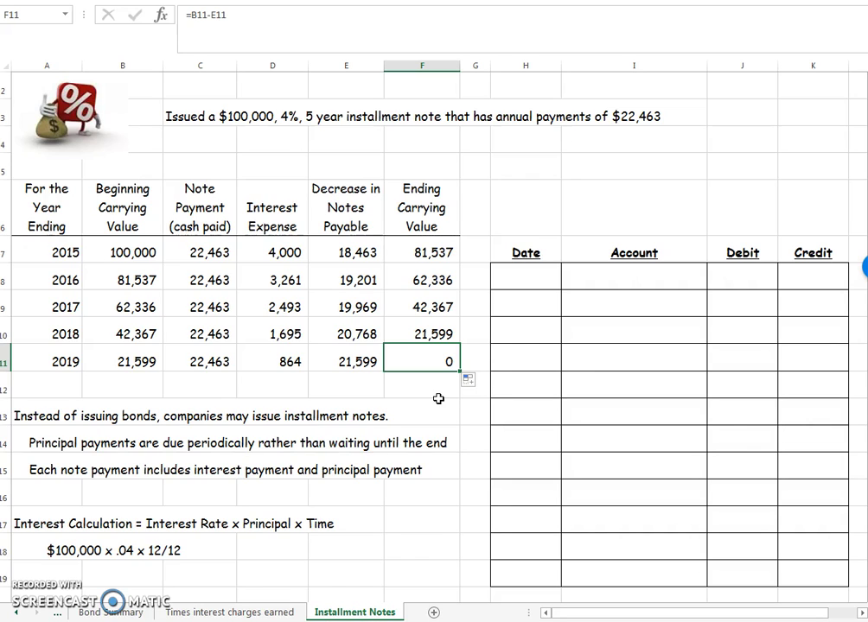
- Record the 2015 borrowing: debit Cash 100,000 and credit Notes payable 100,000
left_click(533, 275)
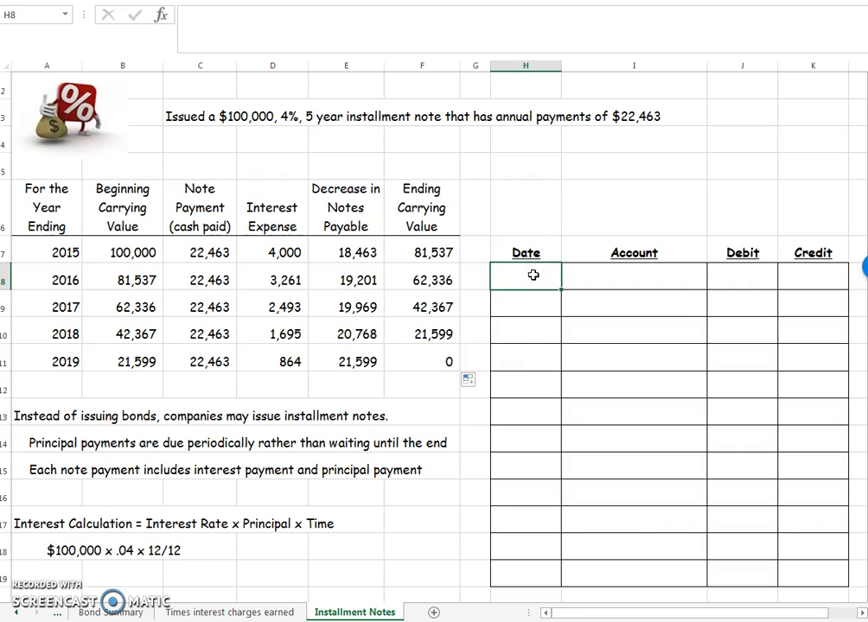
type("2015")
key("Tab")
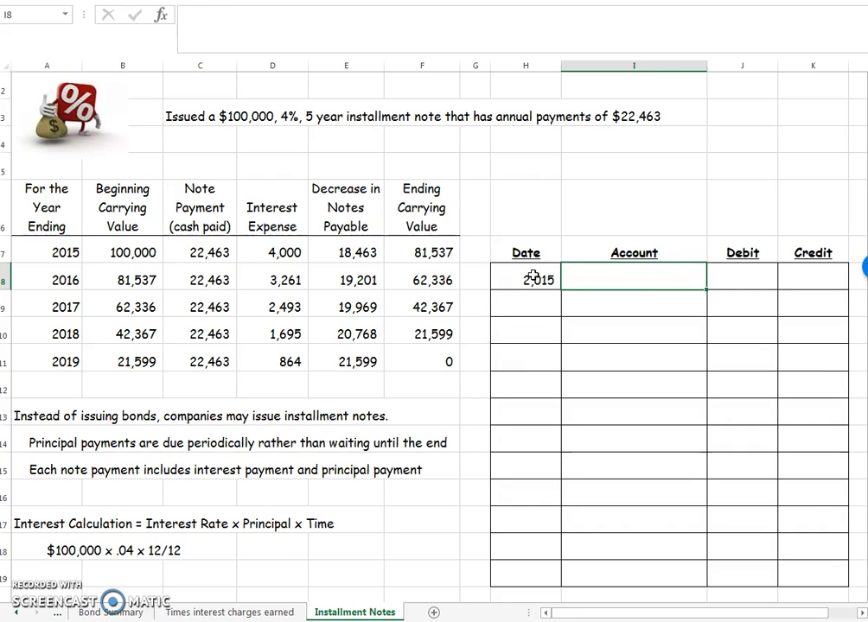
type("Cash")
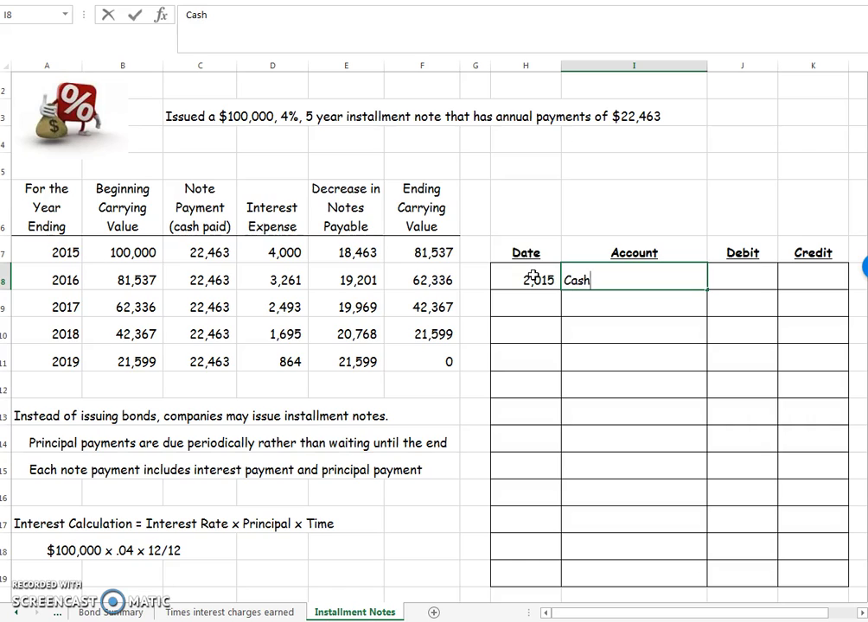
key("Return")
type("N")
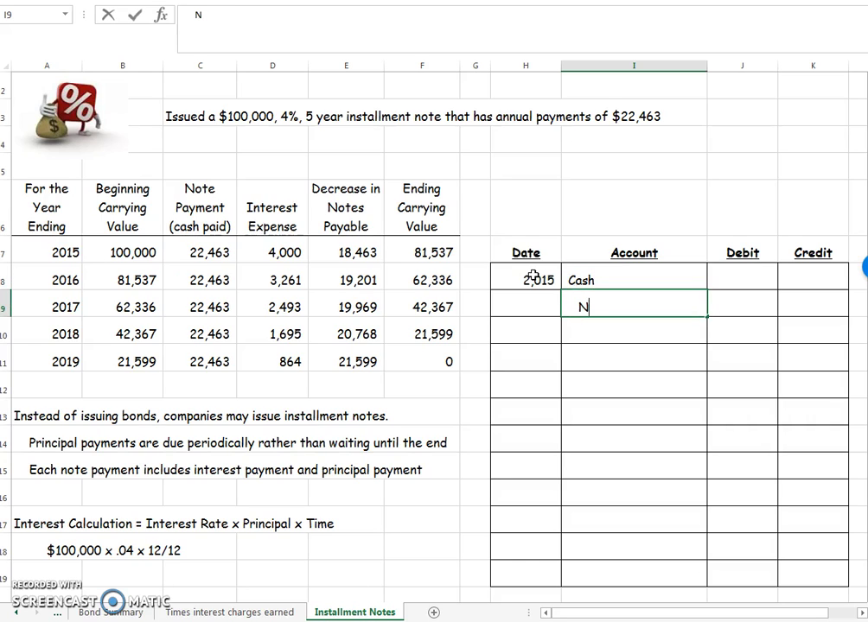
type("oets")
key("BackSpace")
key("BackSpace")
type("tes payable")
key("Right")
key("Up")
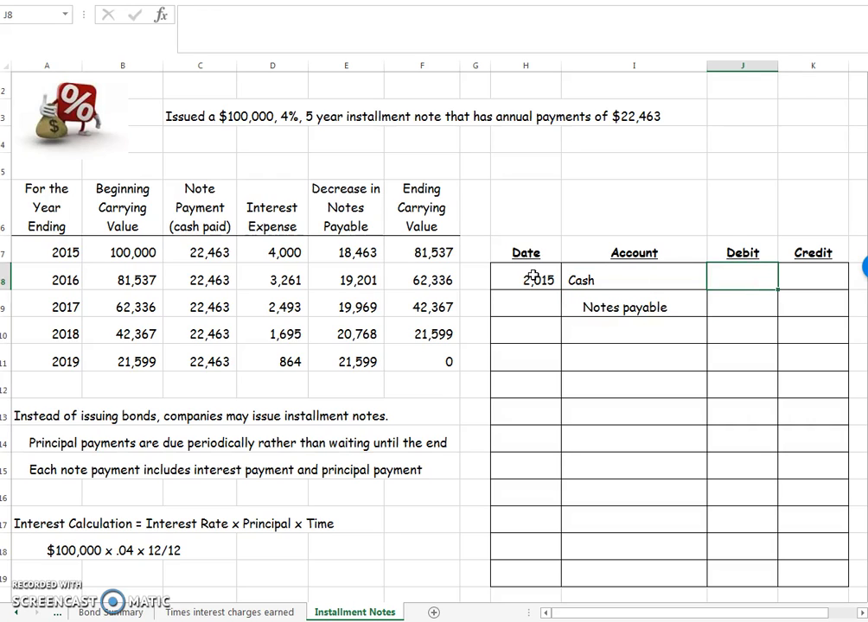
type("100,000")
key("Down")
key("Right")
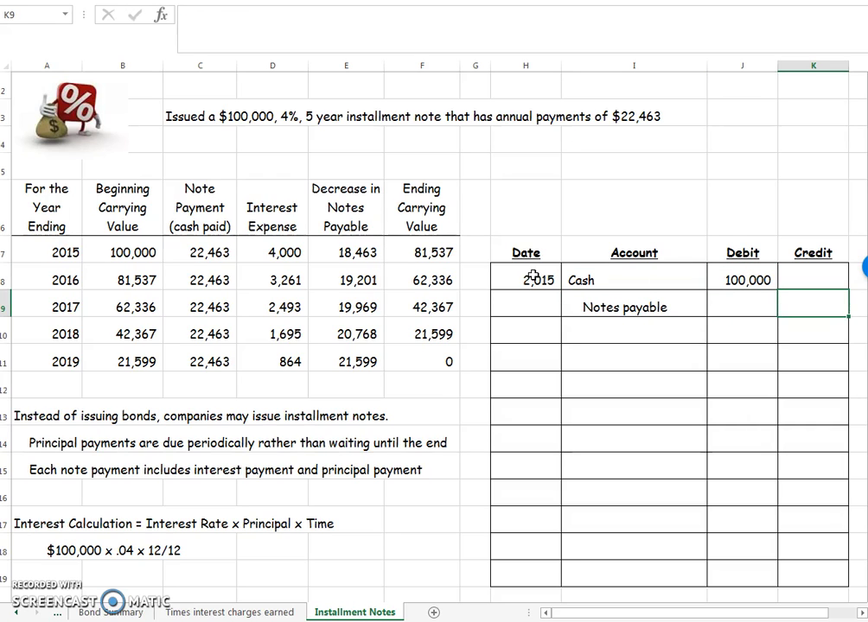
type("100,000")
key("Down")
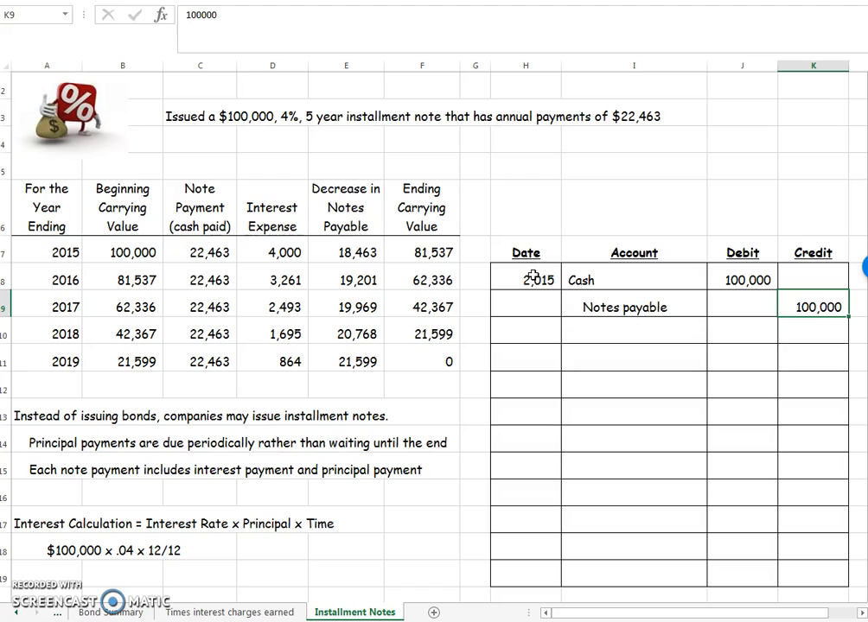
- Date the next journal entry 2015 in H11
key("Down")
key("Left")
key("Left")
key("Left")
type("2015")
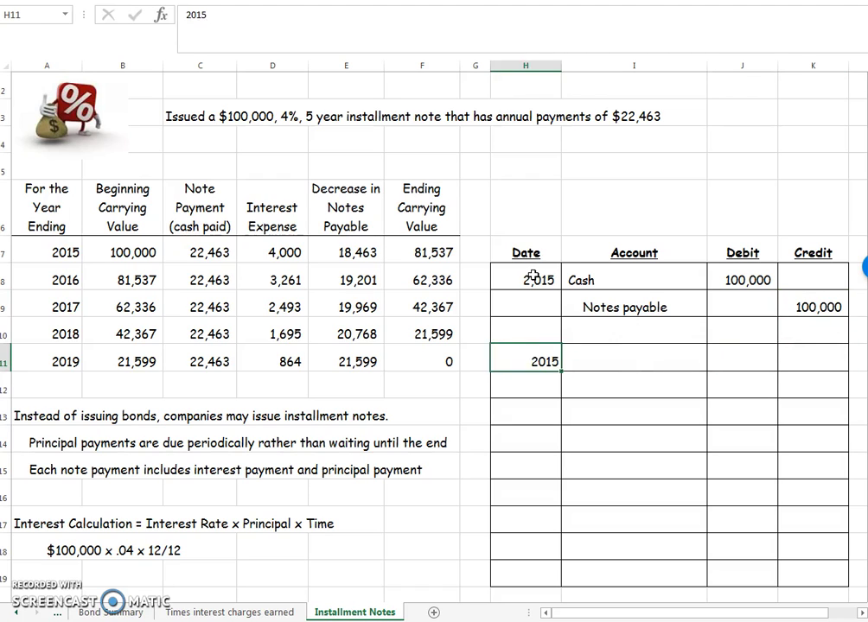
key("Right")
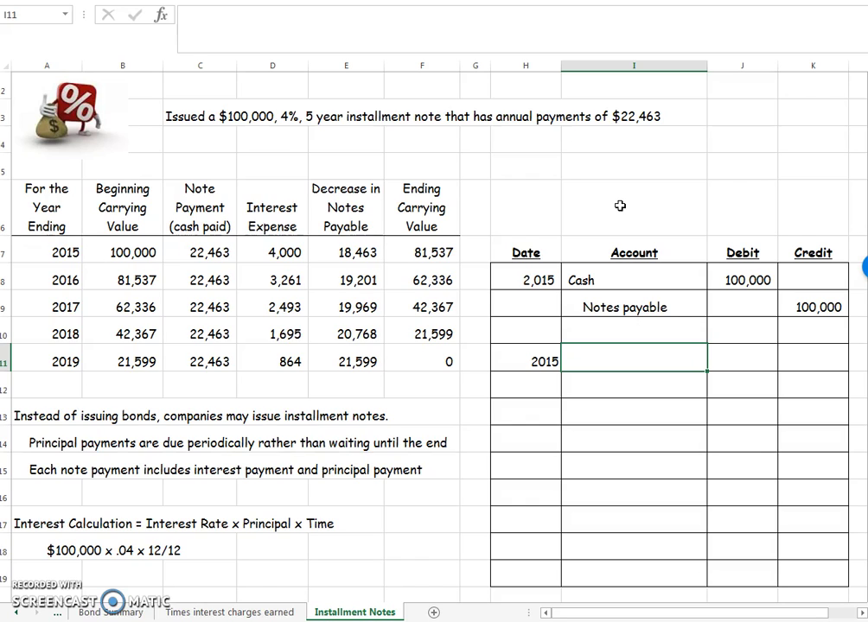
- Add a Cash line crediting 22462.71 to the 2015 payment entry
key("Down")
key("Down")
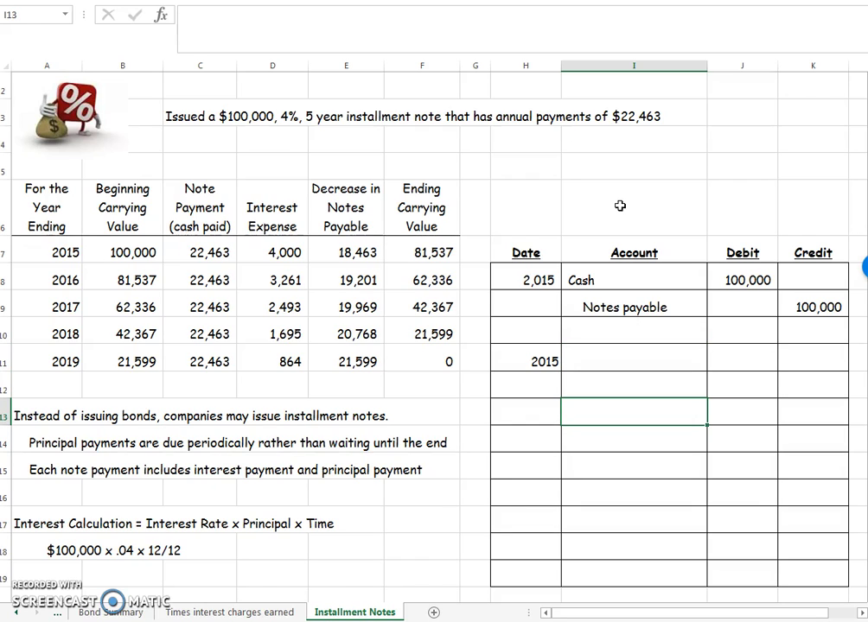
type("C ash")
key("BackSpace")
key("BackSpace")
key("BackSpace")
key("BackSpace")
type("ash")
key("Tab")
key("Tab")
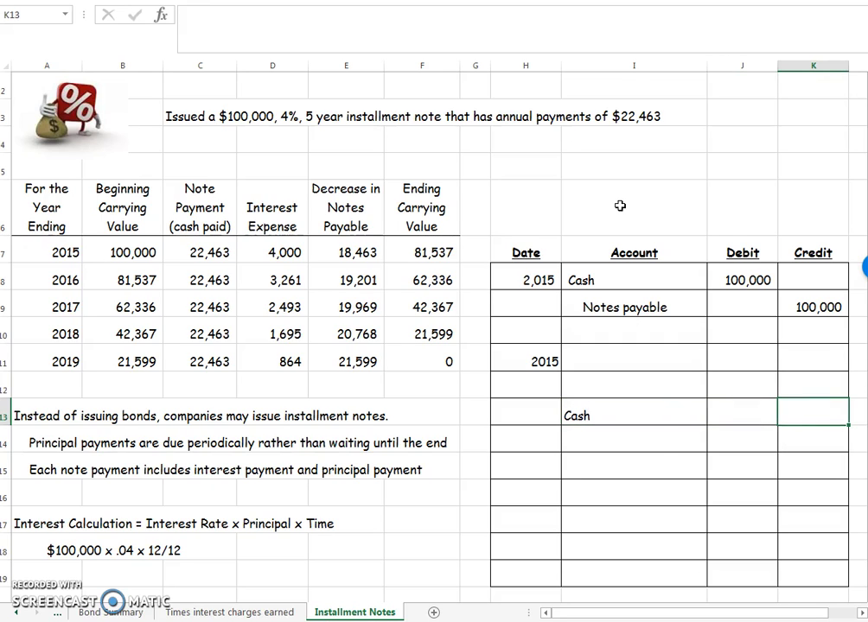
type("22462")
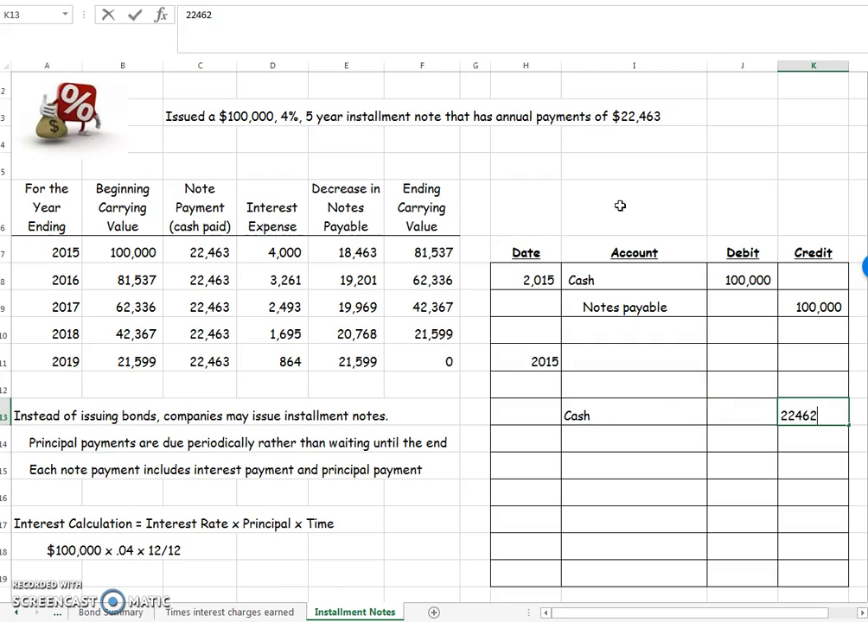
type(".71")
key("Return")
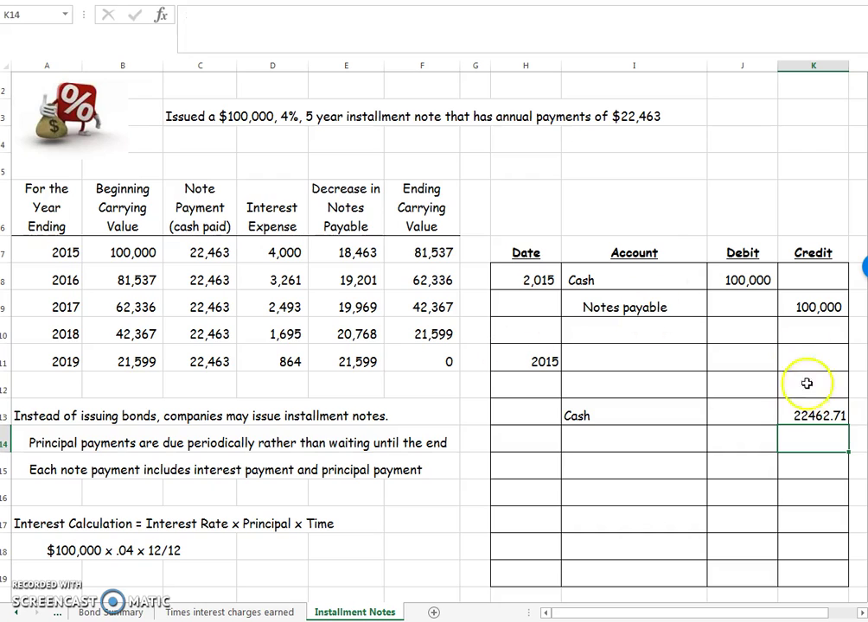
- Remove two decimal places so the Cash credit shows 22,463
left_click_drag(747, 335, 822, 567)
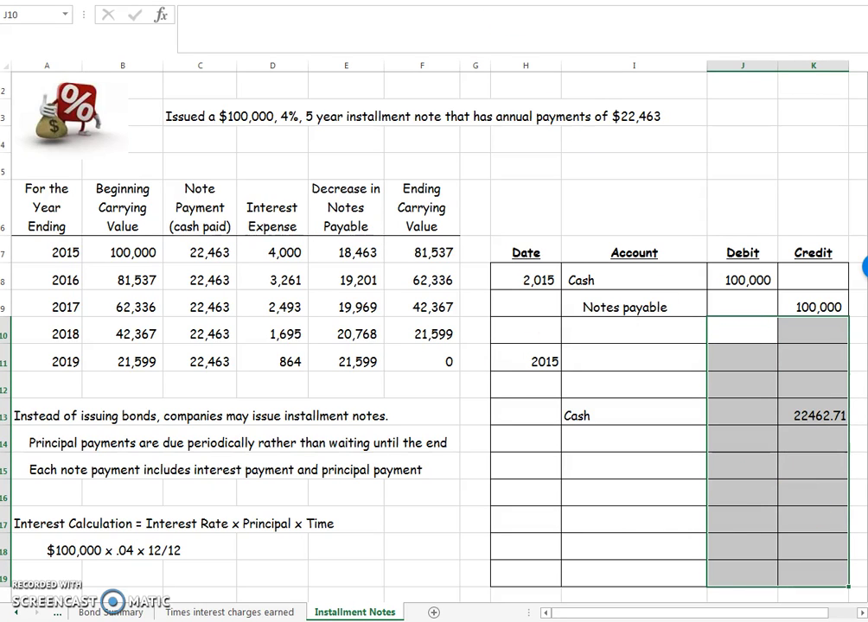
left_click(818, 416)
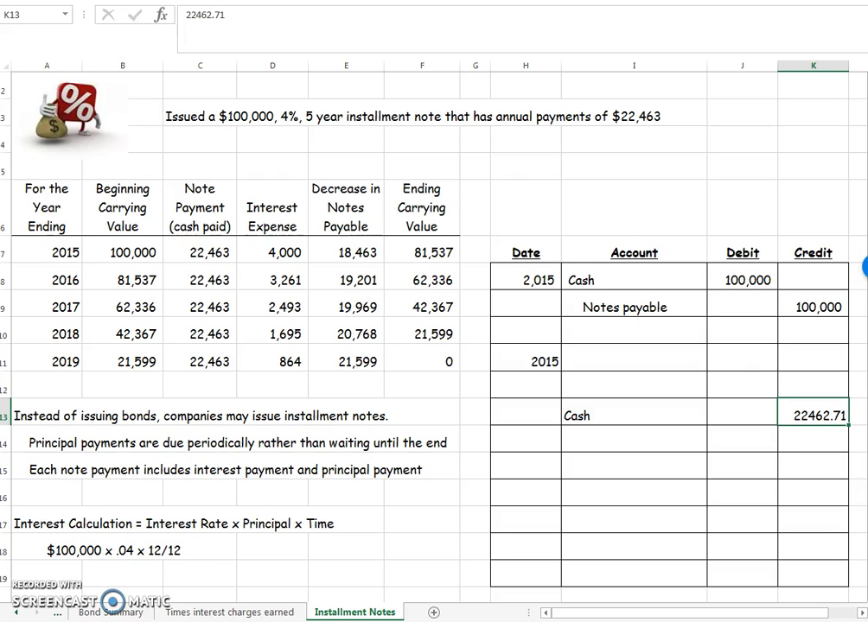
key("alt+h")
key("9")
key("alt+h")
key("9")
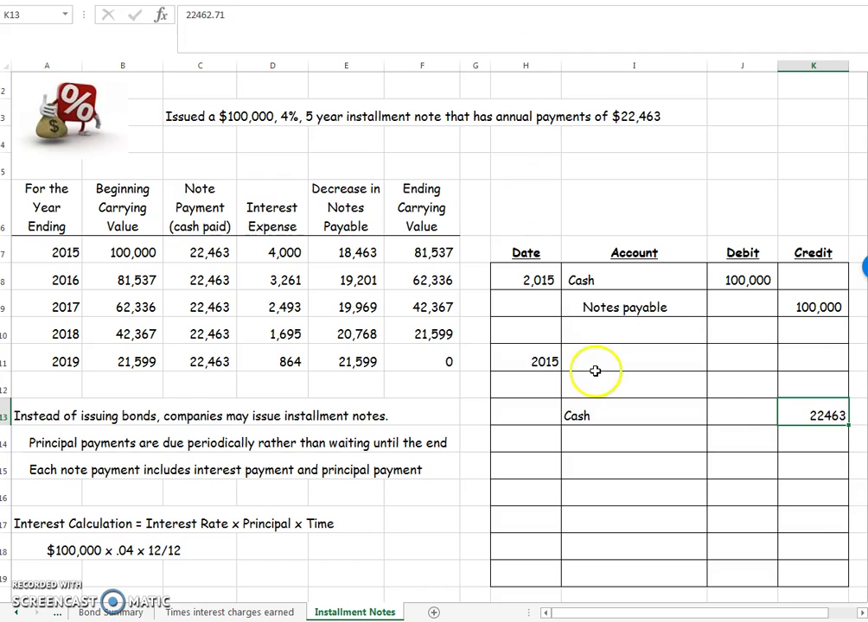
left_click(795, 432)
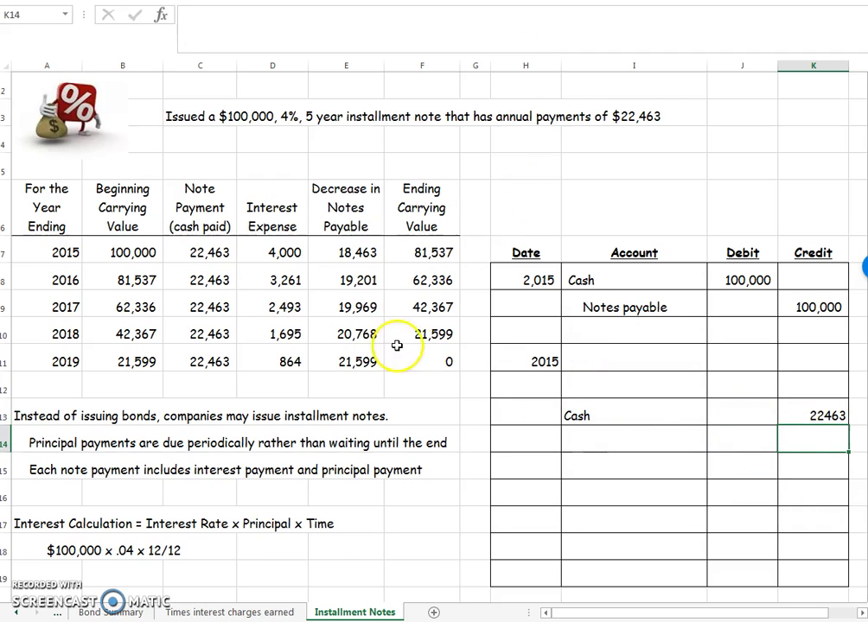
left_click(816, 416)
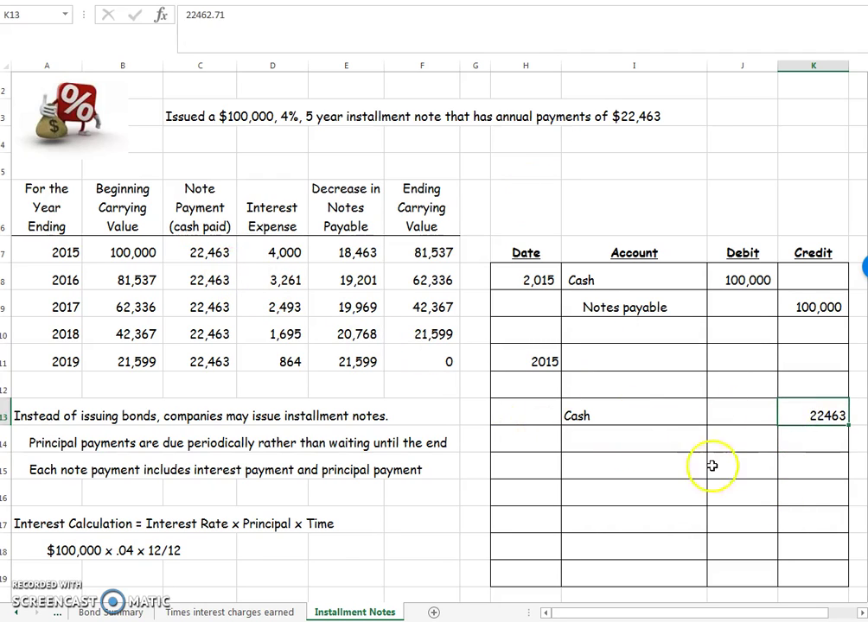
left_click(580, 360)
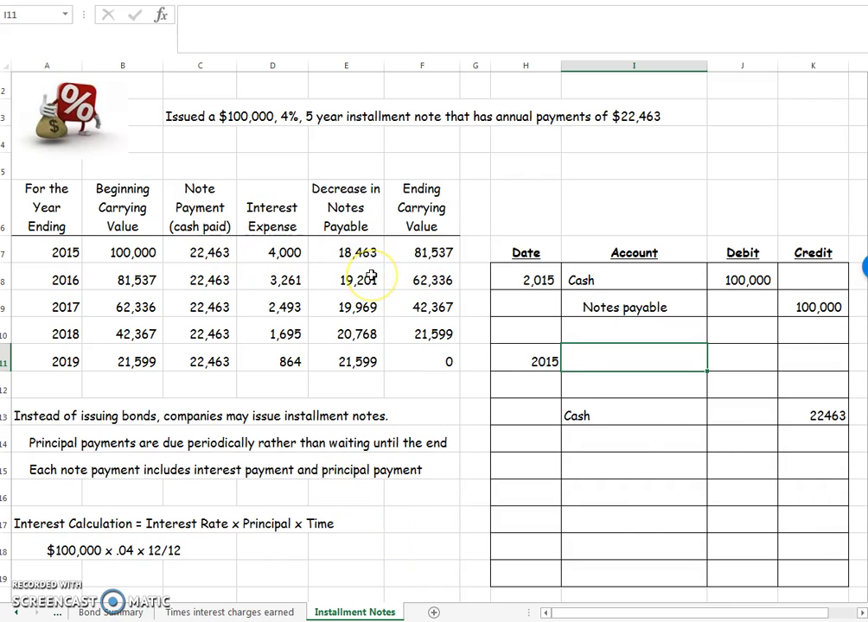
- Debit Notes Payable 18463 and Interest Expense 4000 in the 2015 payment entry
type("Notes Payable")
key("Tab")
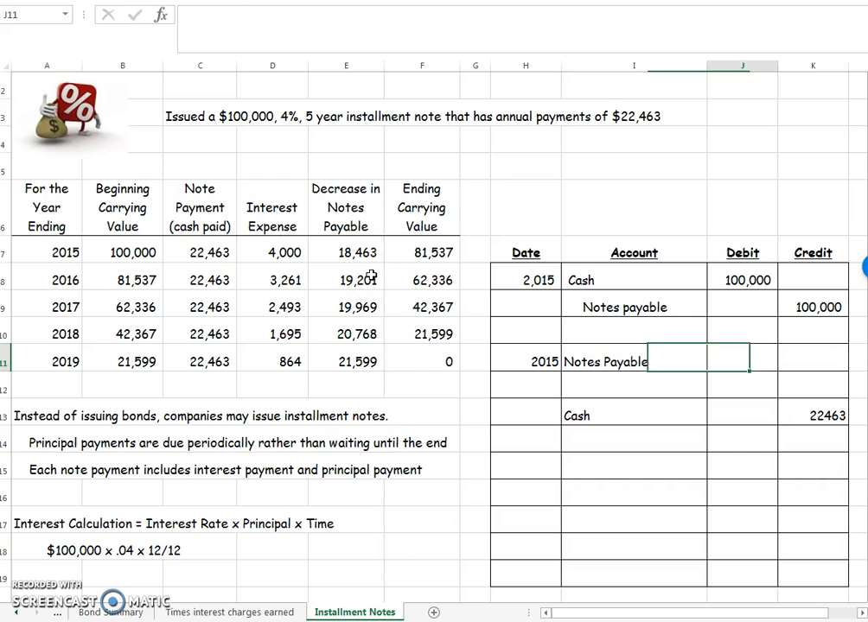
type("18463")
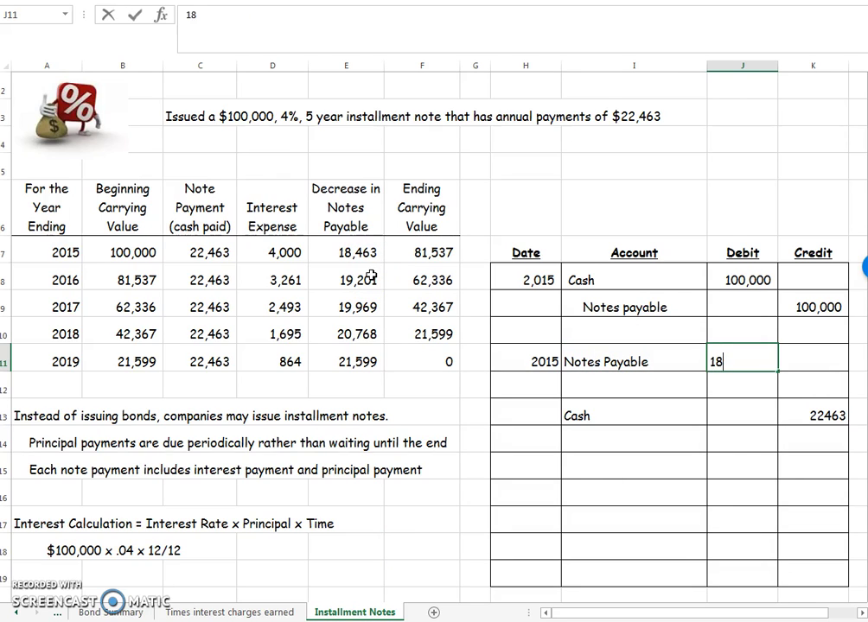
key("Return")
key("Left")
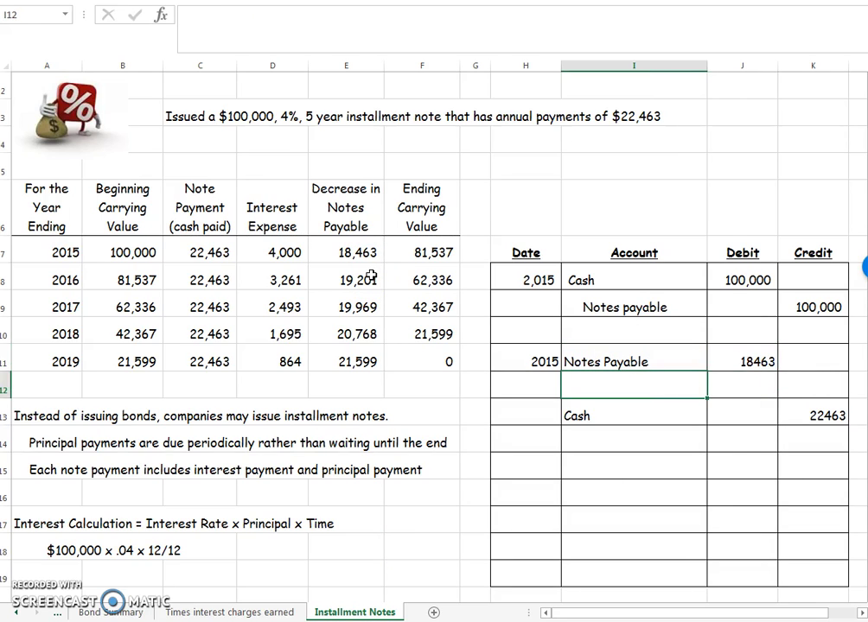
type("Interest Exp")
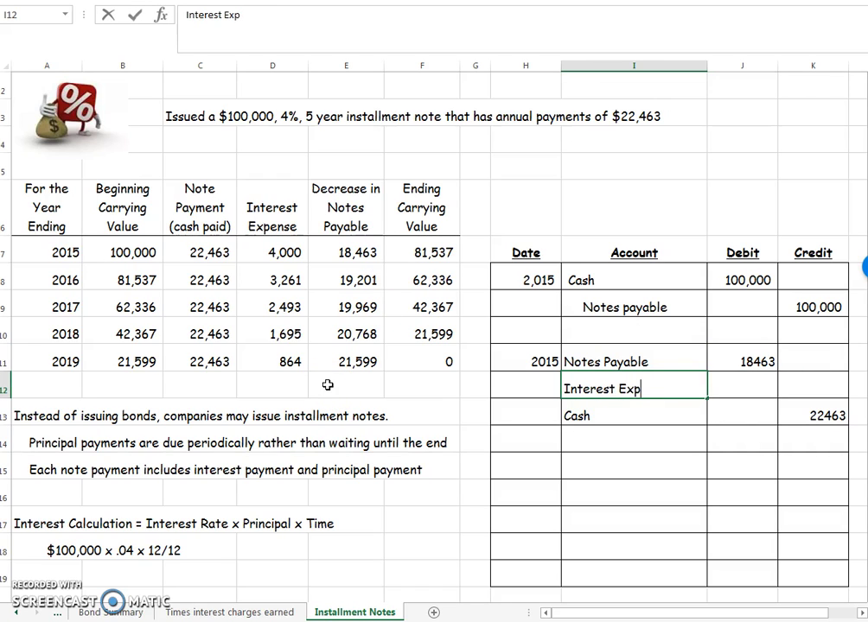
type("eseense")
key("Tab")
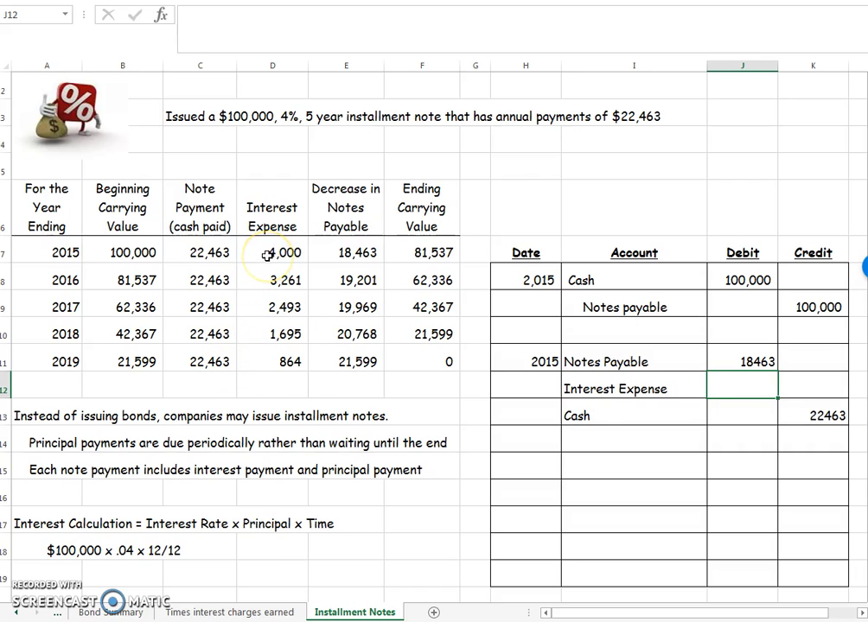
type("4000")
key("Return")
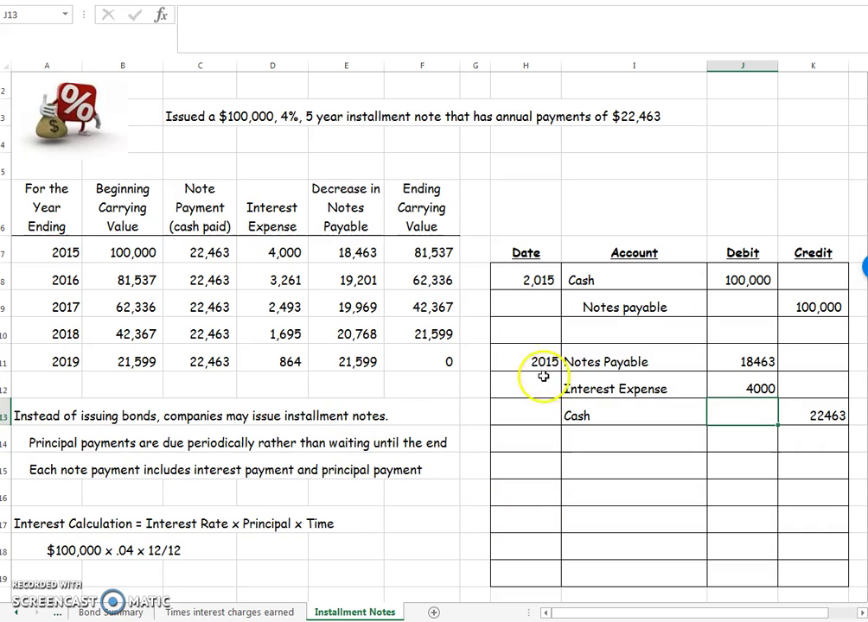
left_click_drag(69, 253, 424, 252)
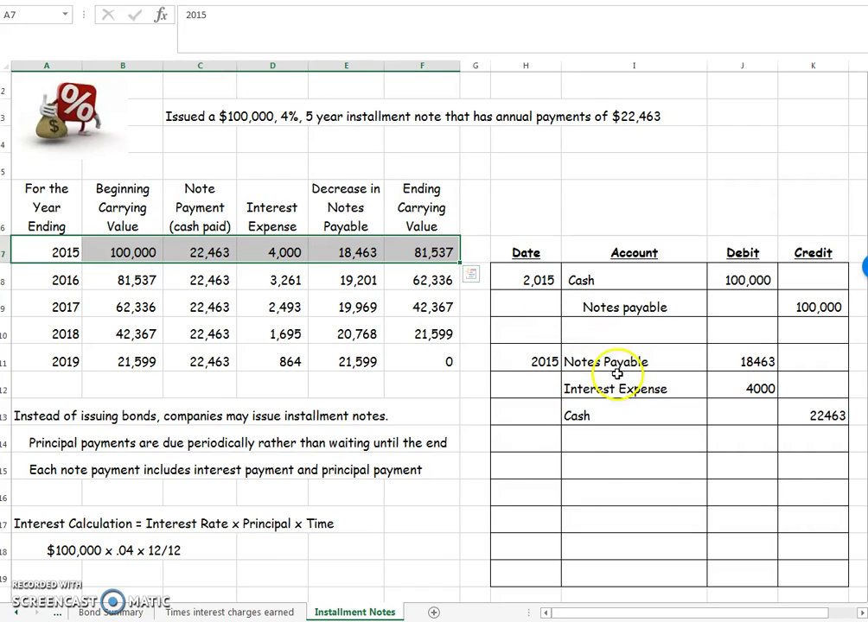
- Date the new entry 2016 and credit Cash 22463 on its third line
left_click(545, 467)
type("2016")
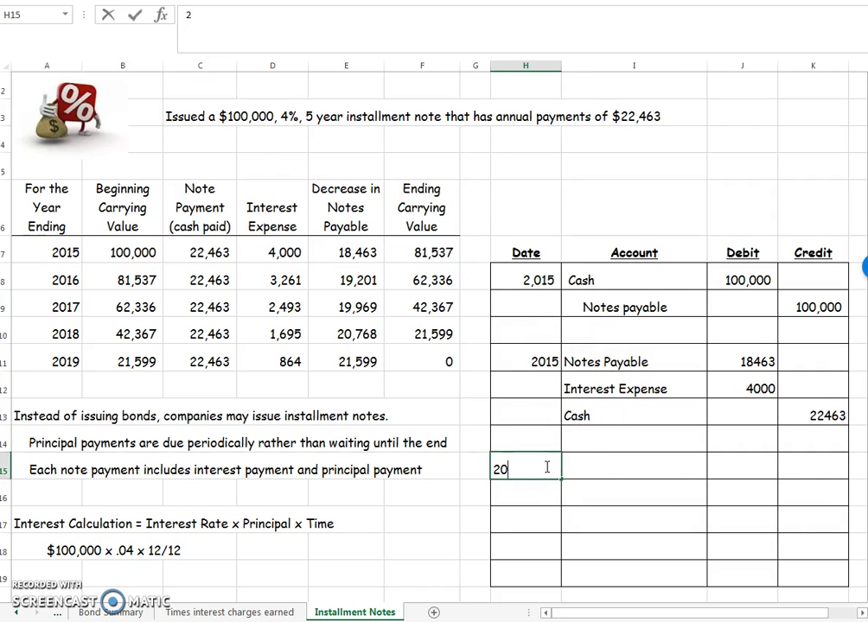
key("Return")
key("Up")
key("Right")
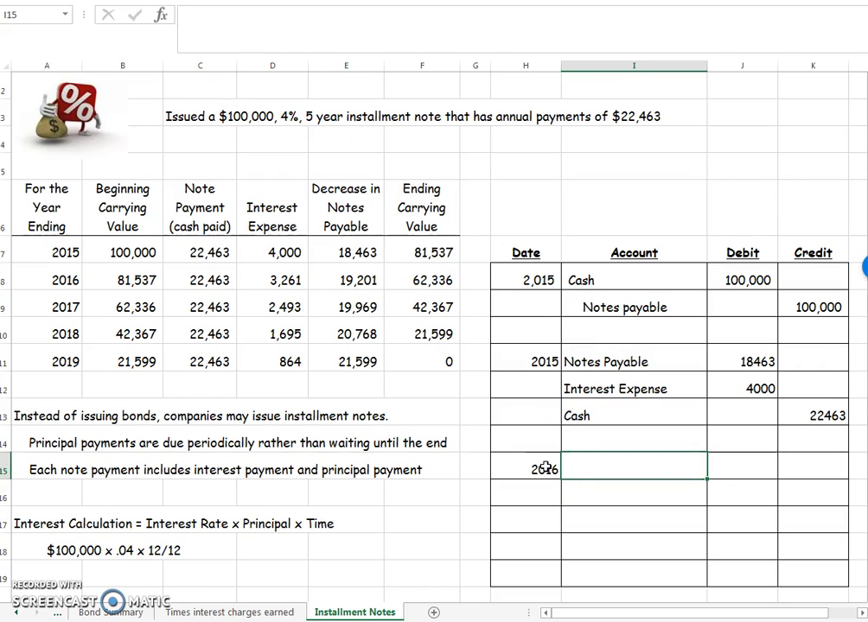
key("Down")
key("Down")
type("C")
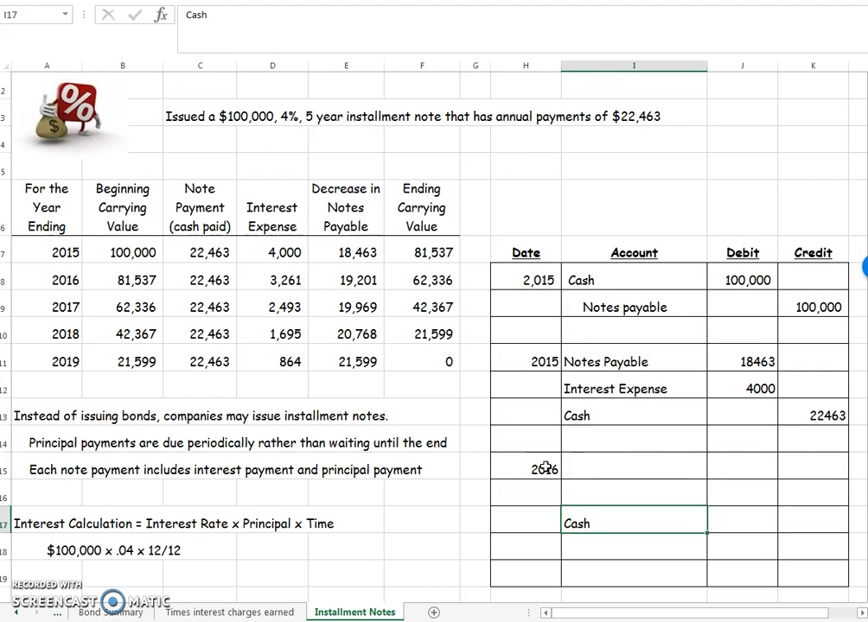
key("Tab")
key("Tab")
type("2246")
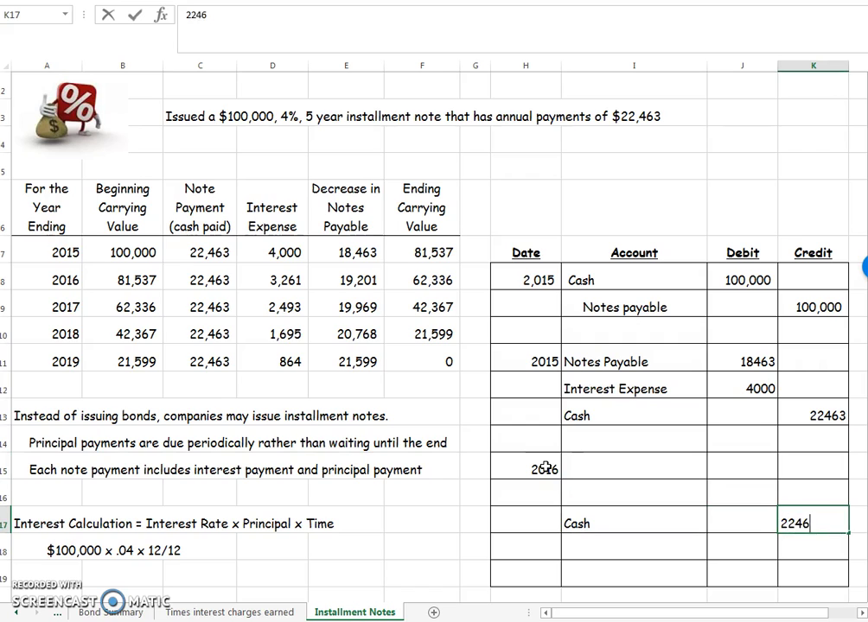
key("Up")
key("Up")
- Debit Notes Payable 19201 and Interest Expense 3261 in the 2016 entry
key("Left")
key("Left")
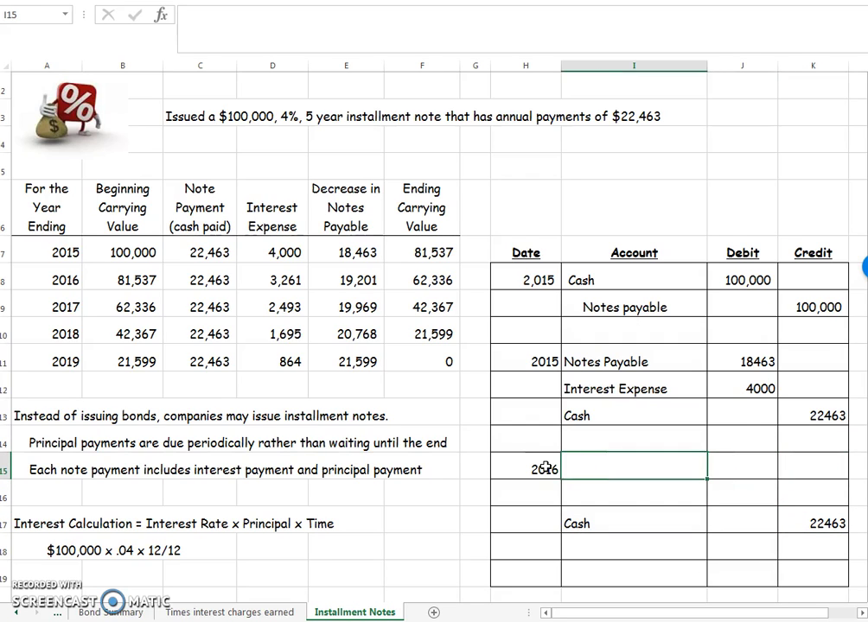
type("NOtes Payable")
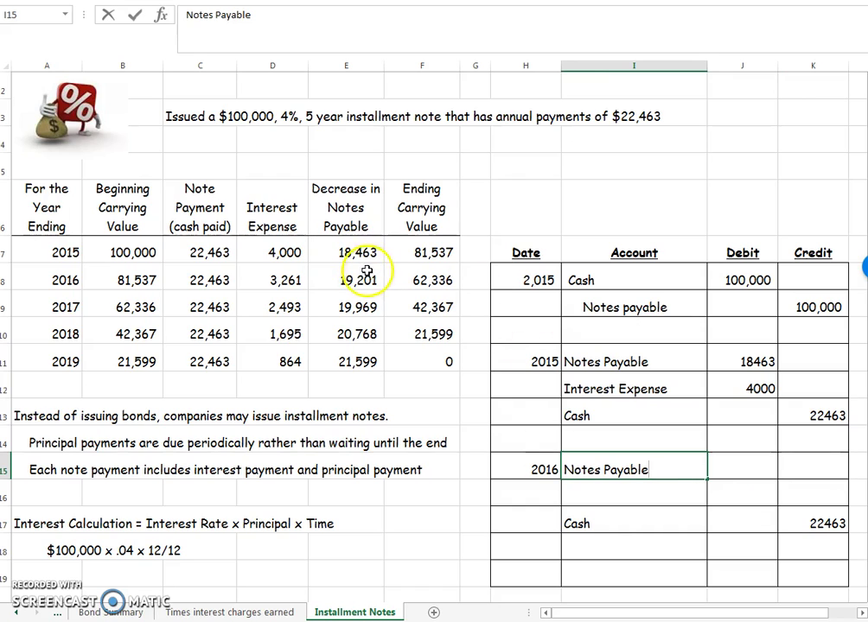
left_click(739, 471)
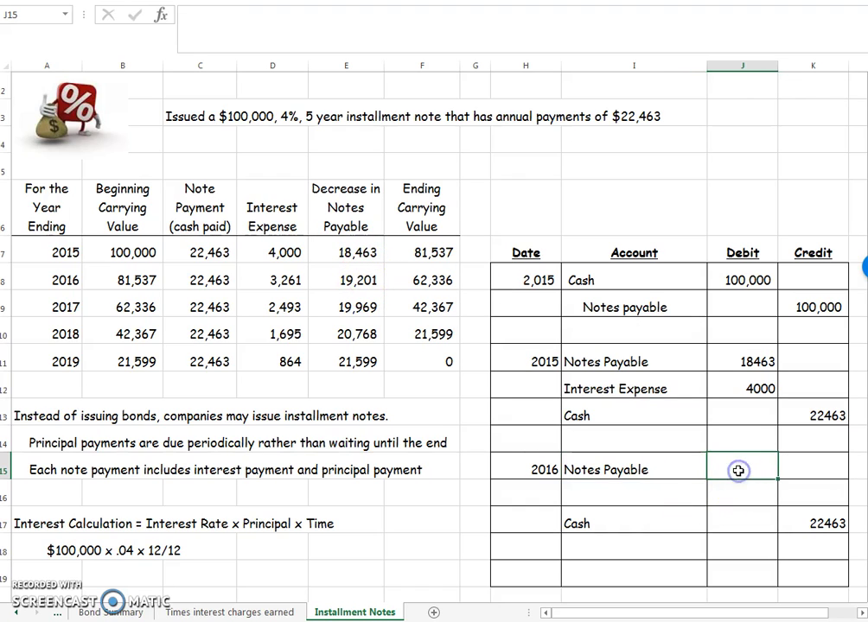
type("19201")
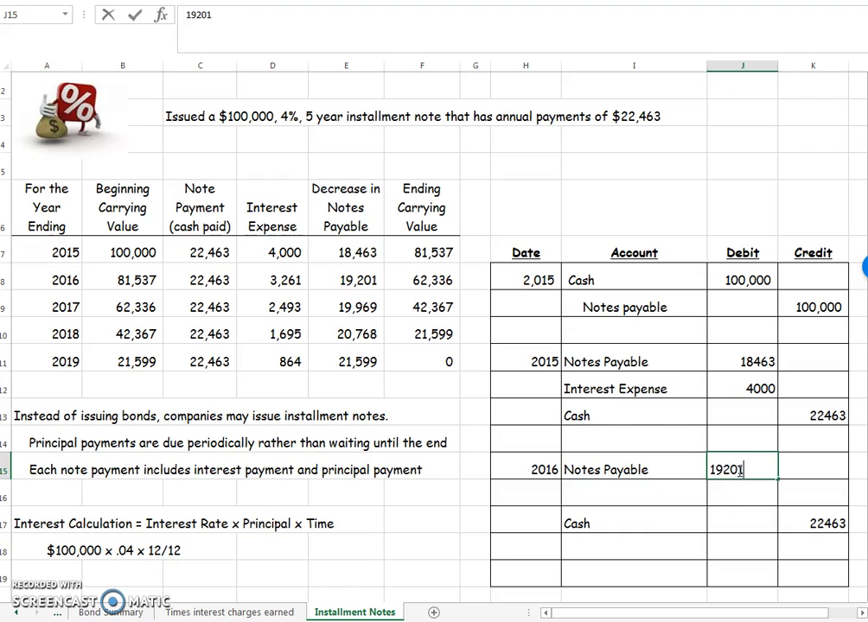
key("Return")
type("z")
key("BackSpace")
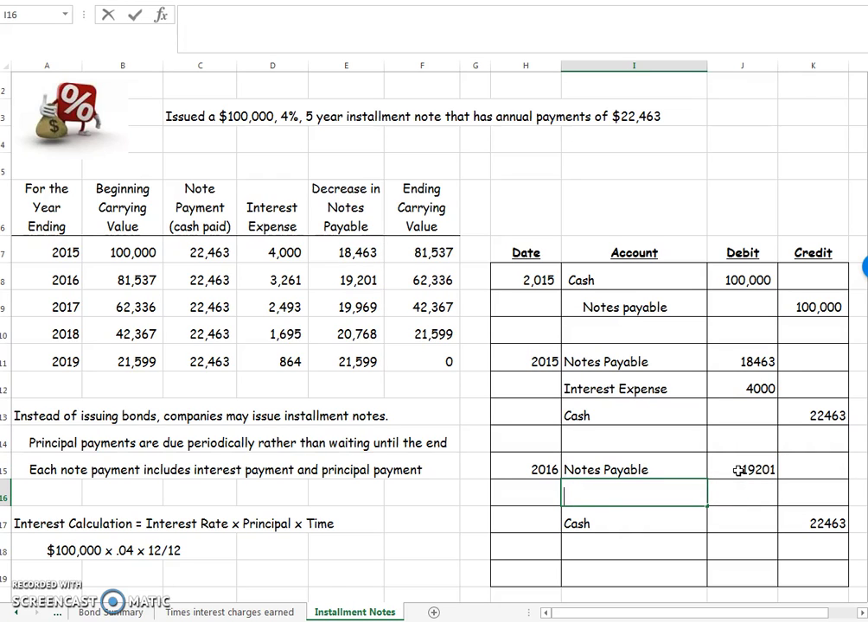
type("Interest Expens")
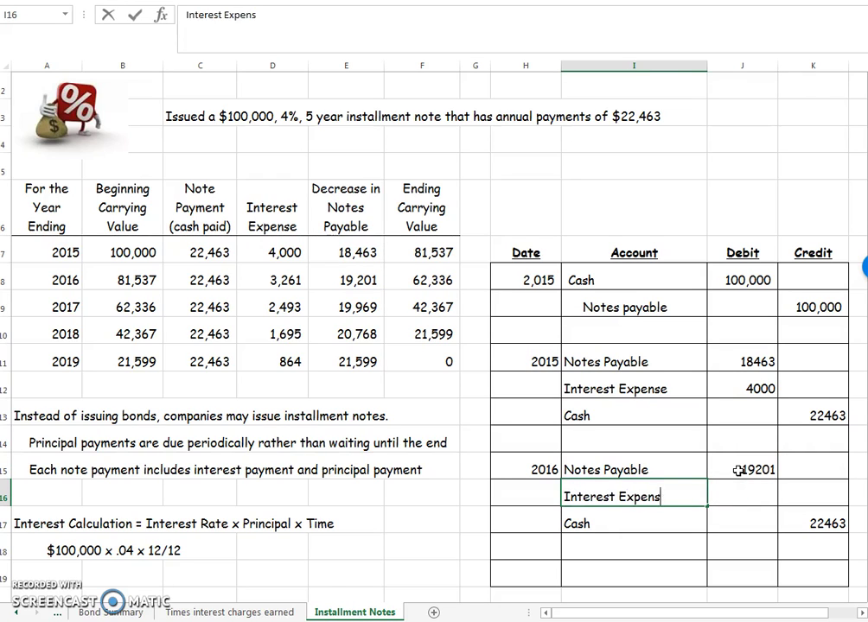
type("e")
key("Tab")
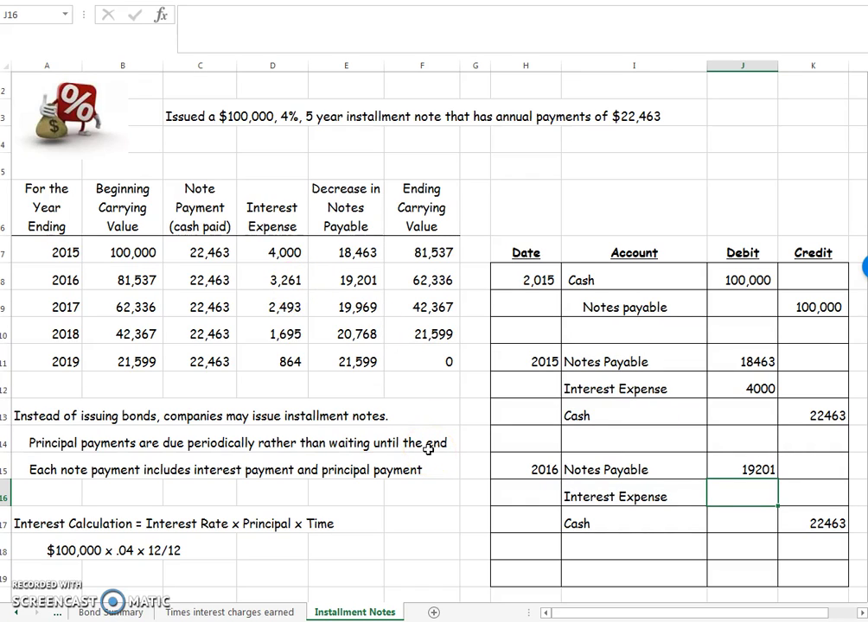
type("3261")
key("Return")
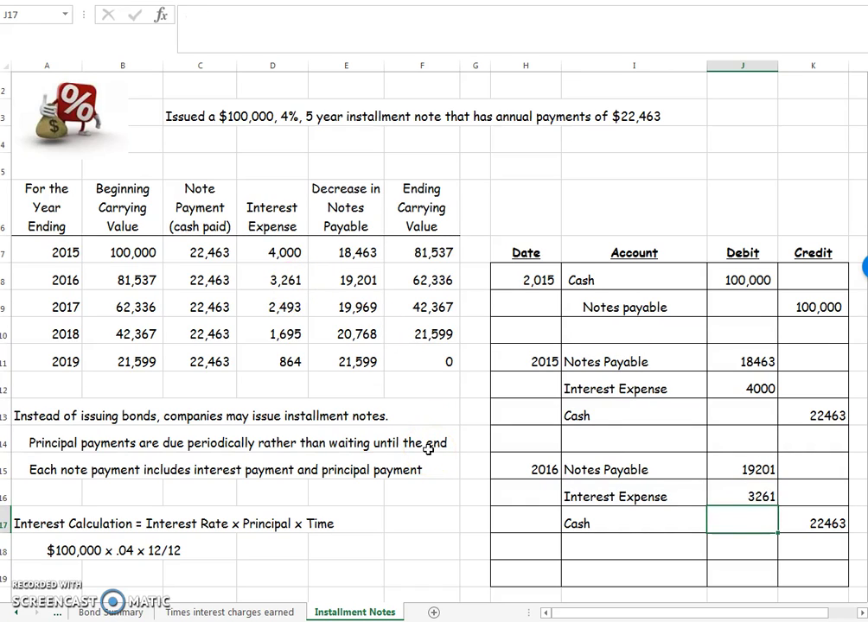
key("Left")
key("Left")
key("Down")
key("Down")
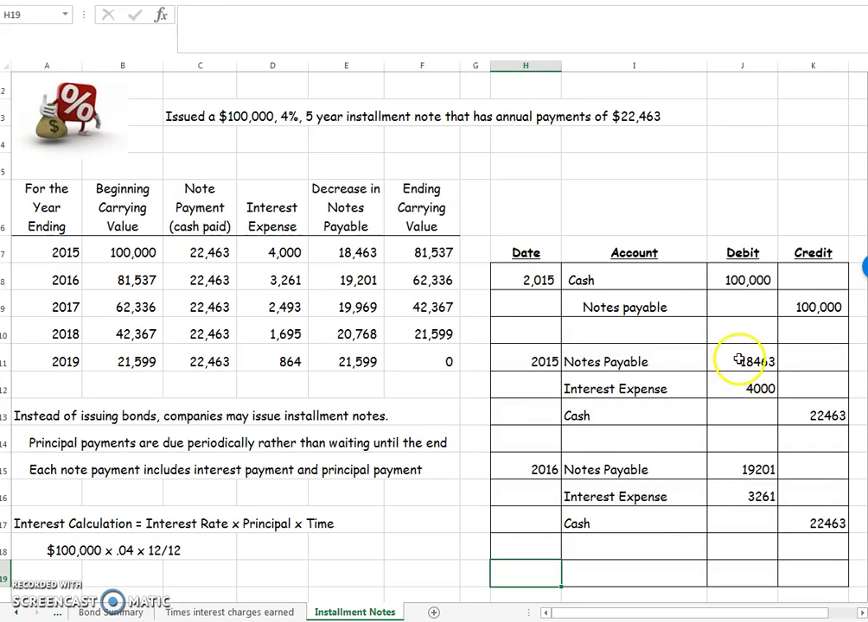
left_click_drag(738, 361, 733, 378)
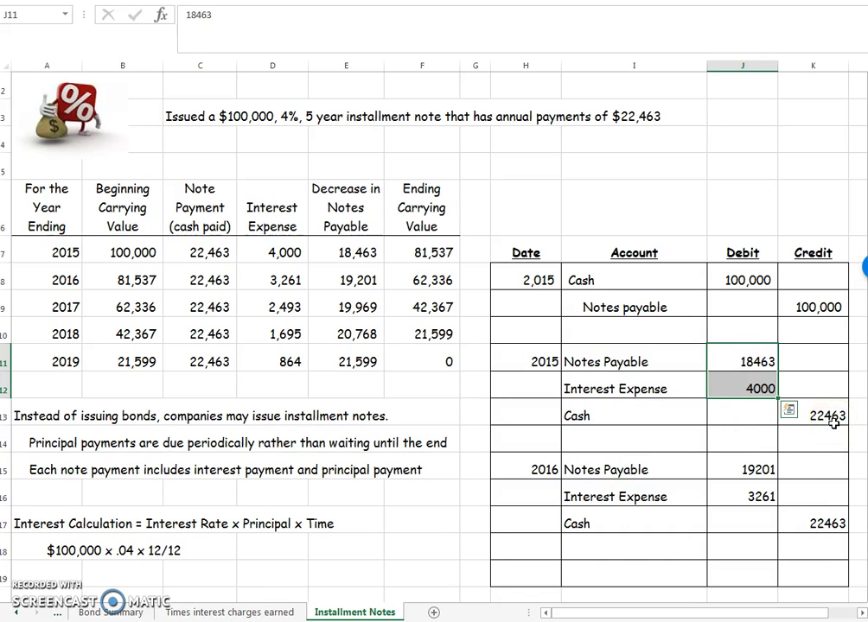
left_click(765, 448)
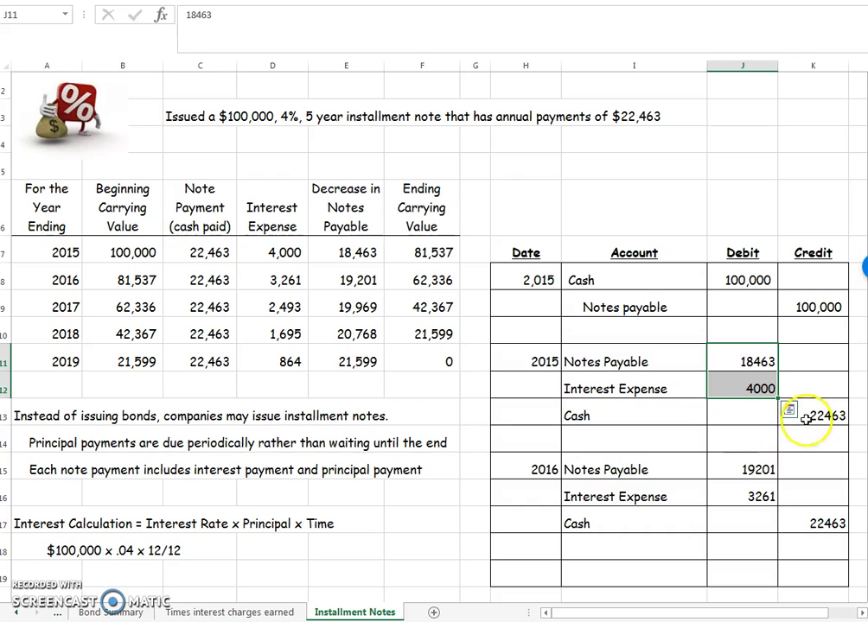
key("Escape")
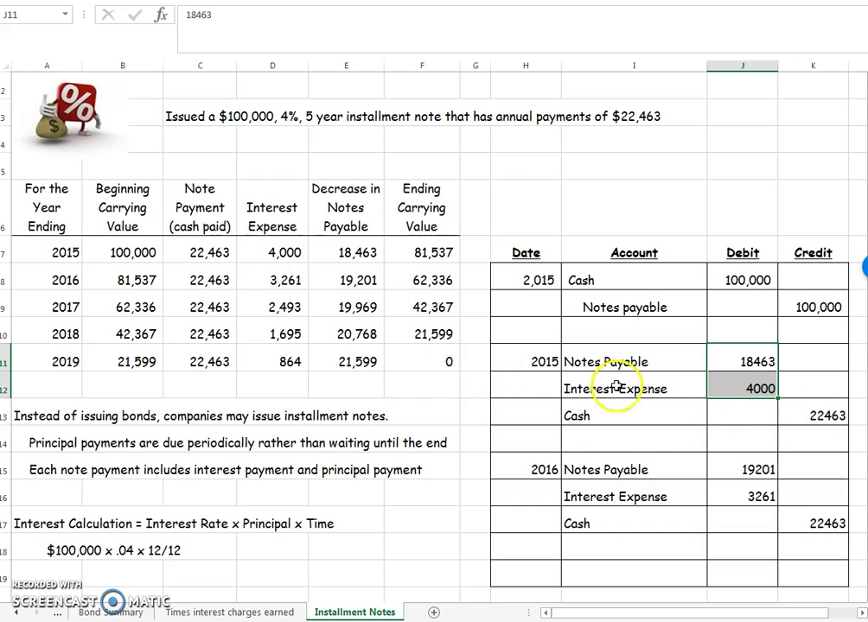
left_click(213, 251)
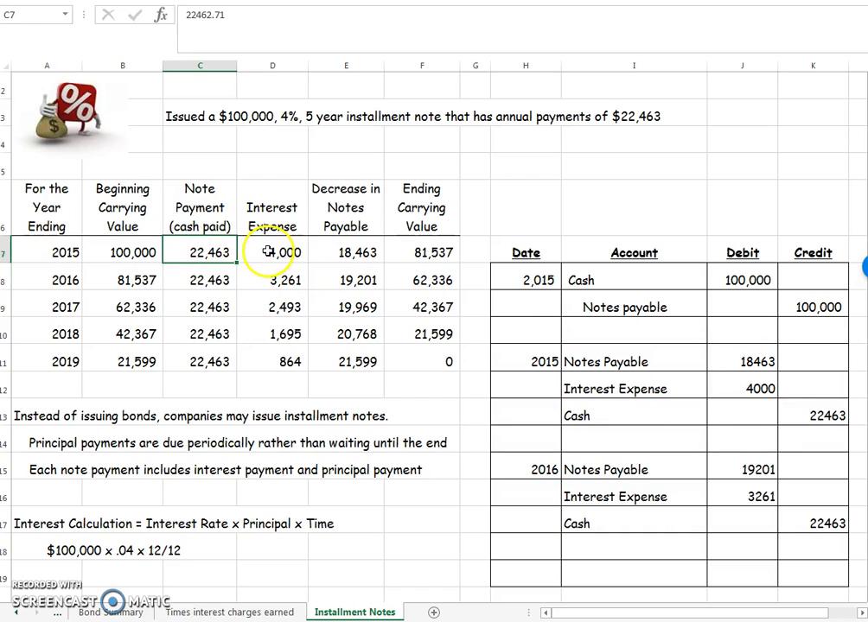